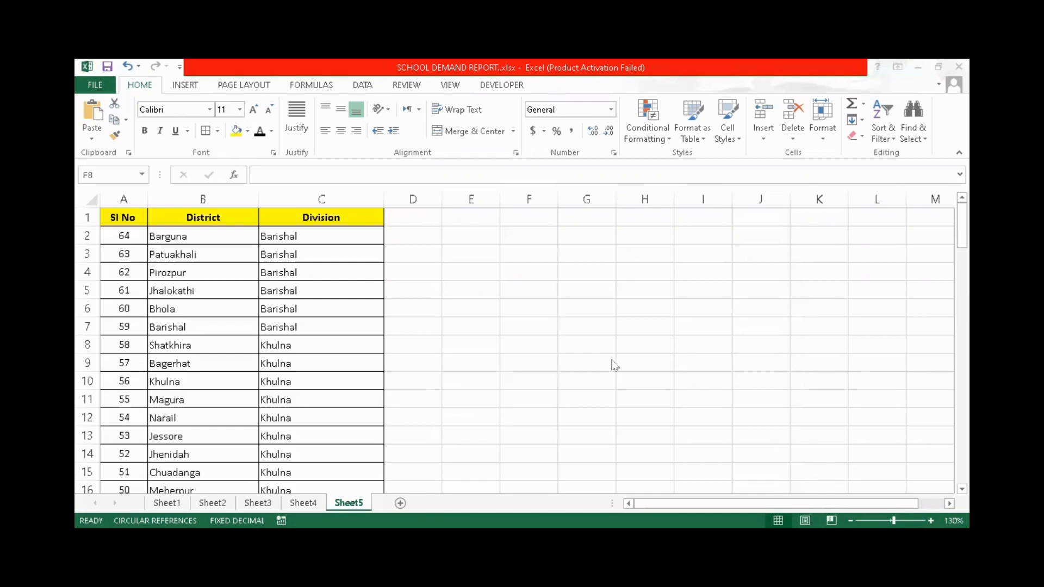
pyautogui.click(613, 331)
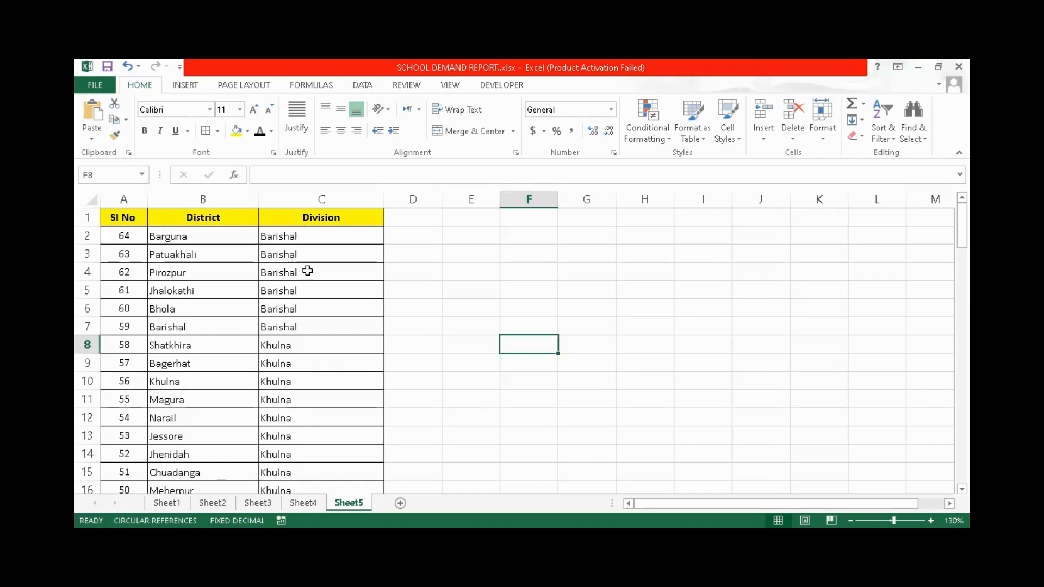
pyautogui.click(517, 236)
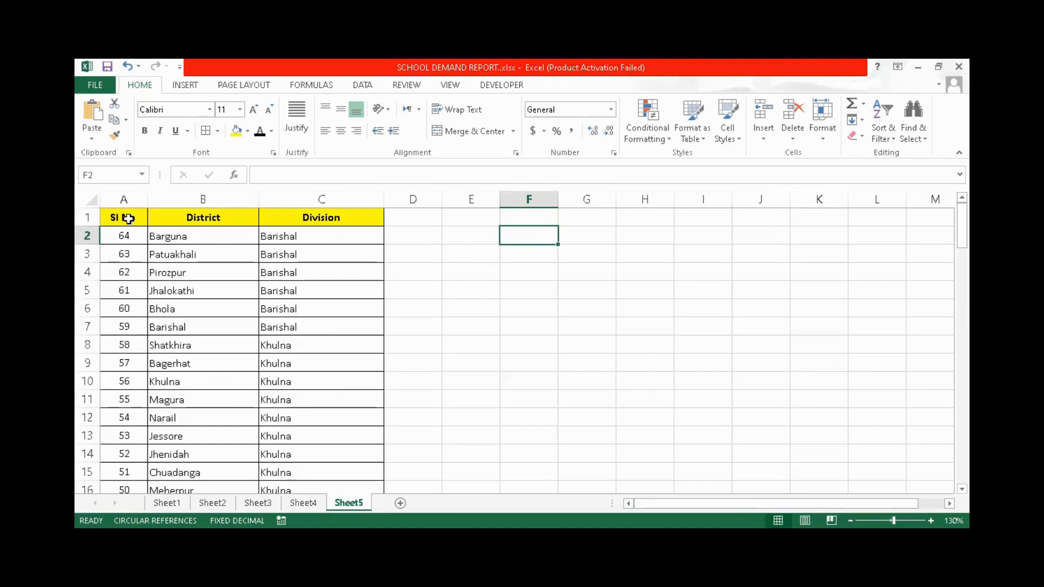
# Copy the Sl No and District header cells A1:B1 into G1:H1.
pyautogui.moveTo(129, 219); pyautogui.dragTo(221, 218)
pyautogui.rightClick(221, 218)
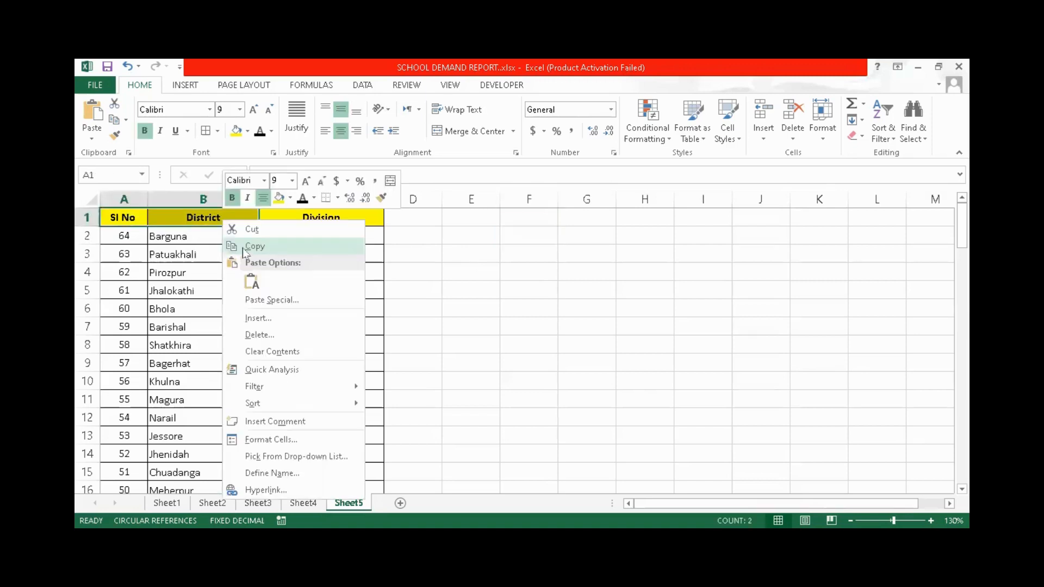
pyautogui.press('c')
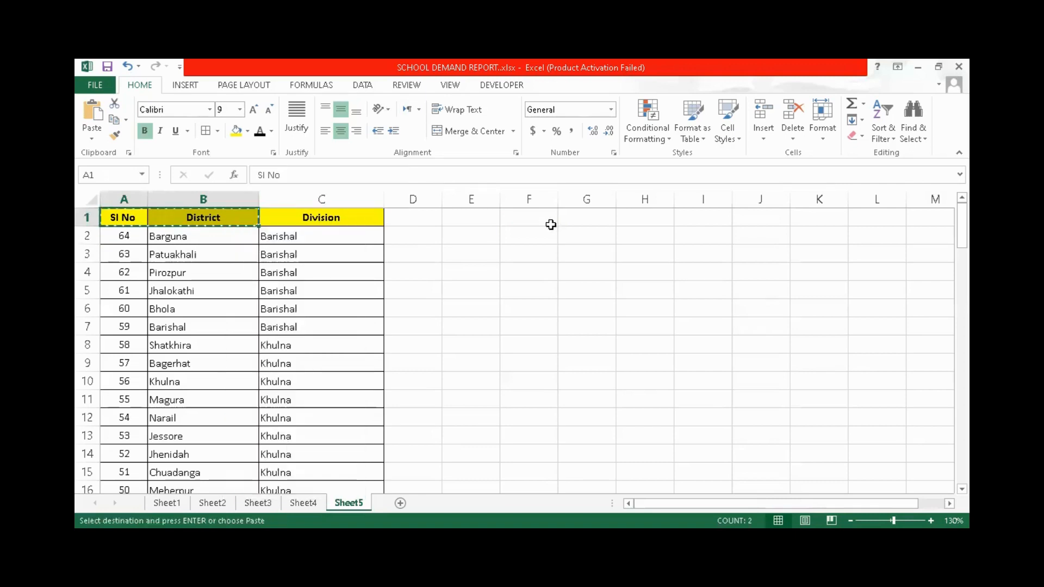
pyautogui.moveTo(577, 223); pyautogui.dragTo(656, 227)
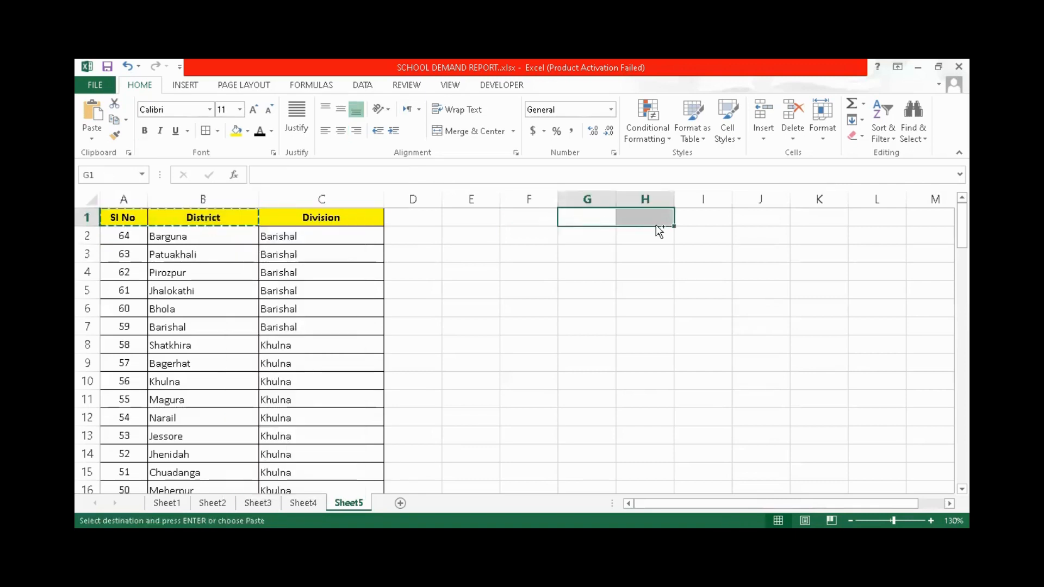
pyautogui.hotkey('ctrl', 'v')
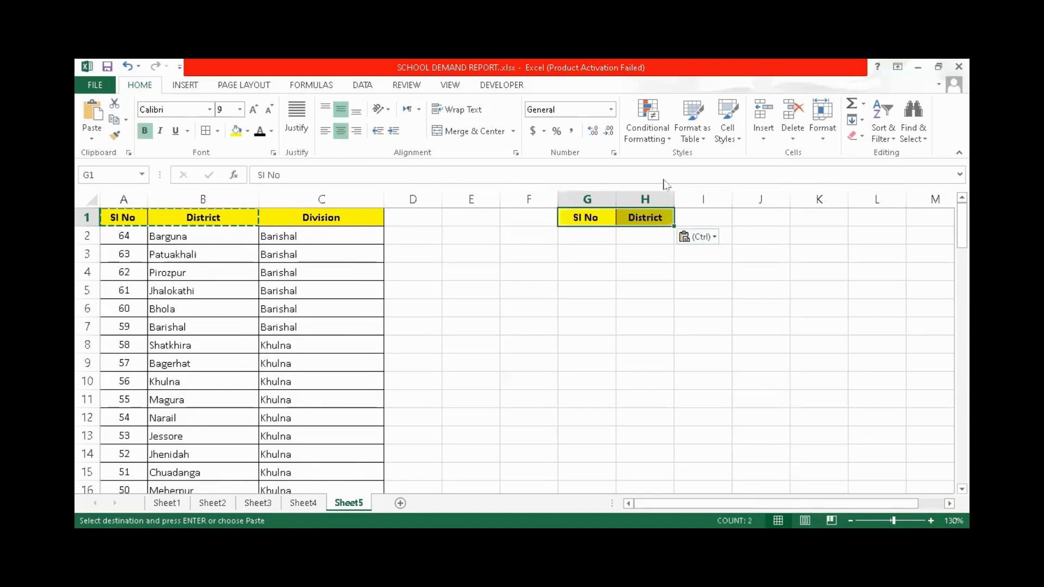
pyautogui.press('ctrl')
# Change the header in H1 to District Name and widen column H to fit it.
pyautogui.click(636, 217)
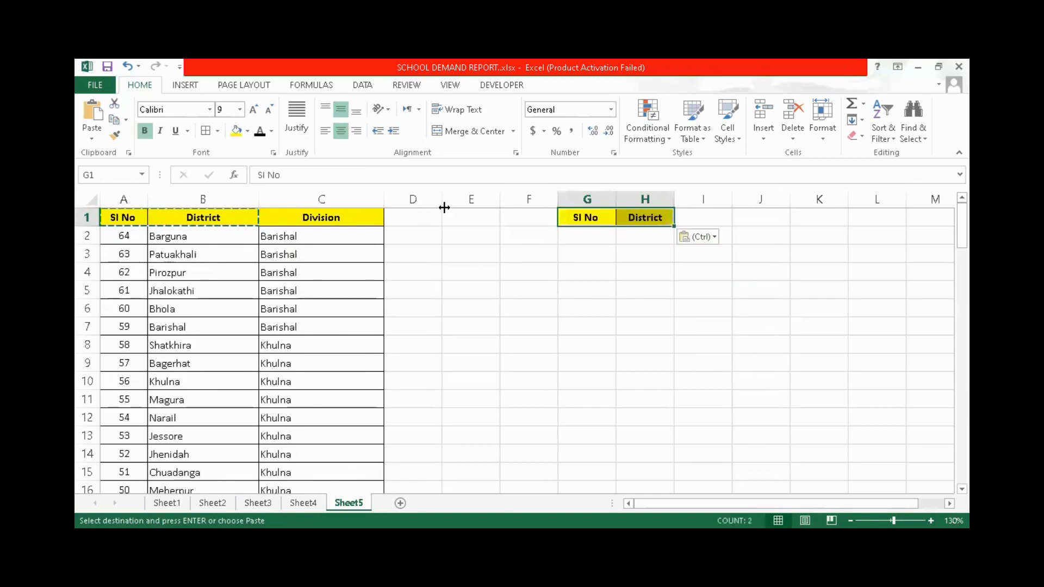
pyautogui.click(647, 216)
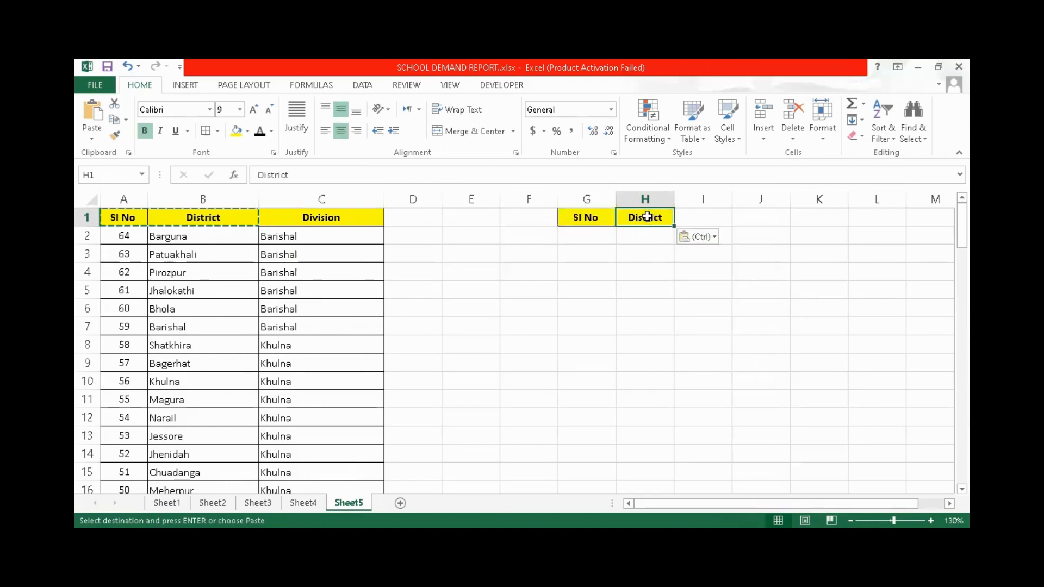
pyautogui.click(445, 179)
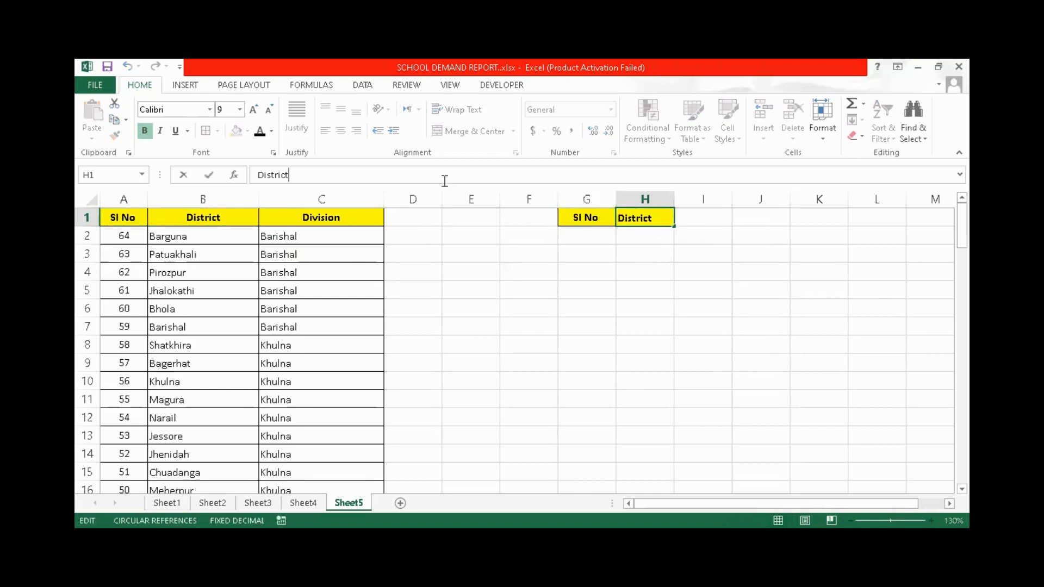
pyautogui.write('Name')
pyautogui.click(632, 310)
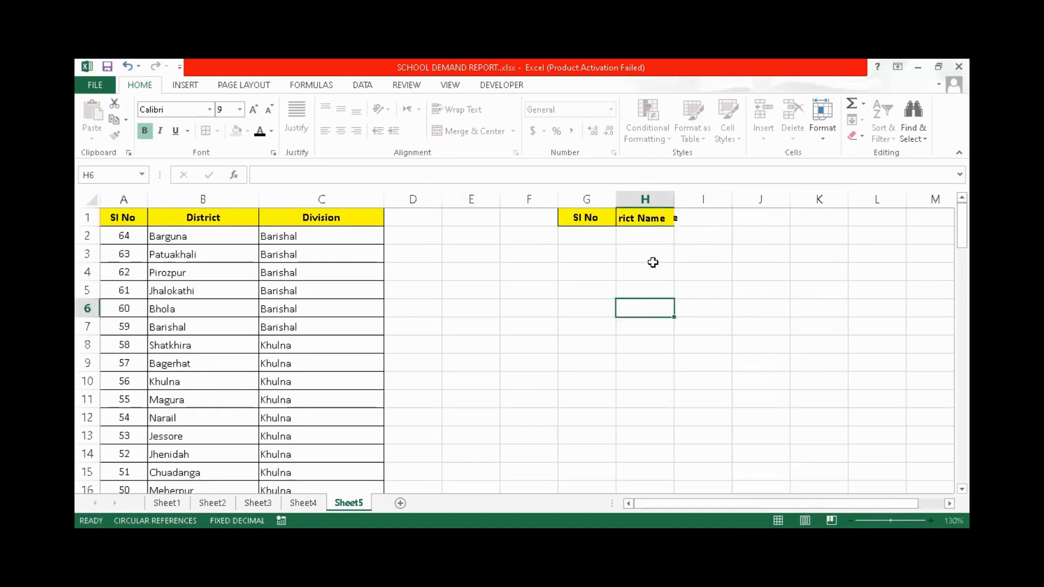
pyautogui.moveTo(675, 200); pyautogui.dragTo(716, 199)
pyautogui.click(690, 265)
# Start a VLOOKUP formula in H2 with the serial number cell G2 as the lookup value.
pyautogui.click(649, 231)
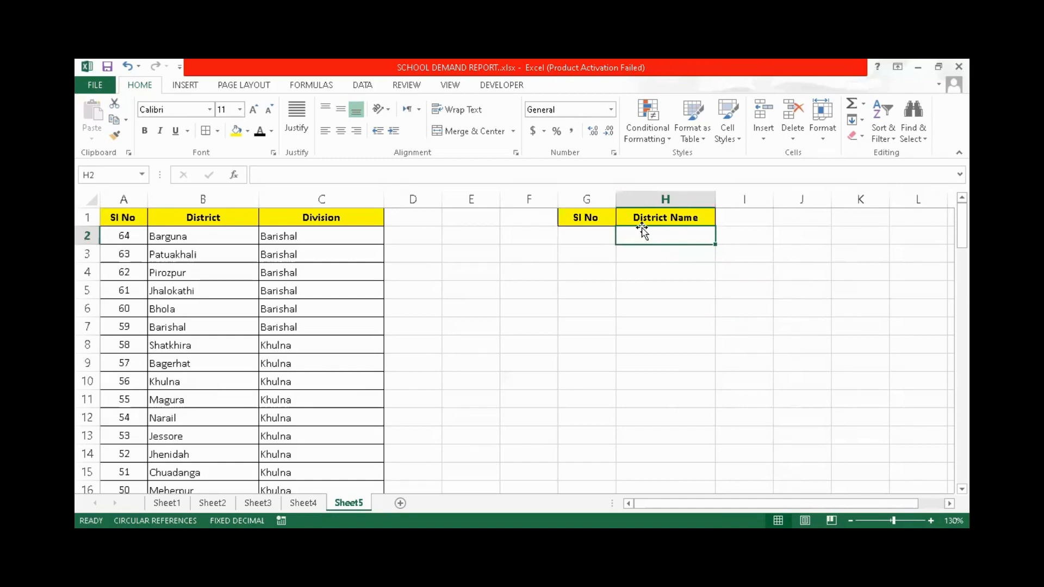
pyautogui.write('=')
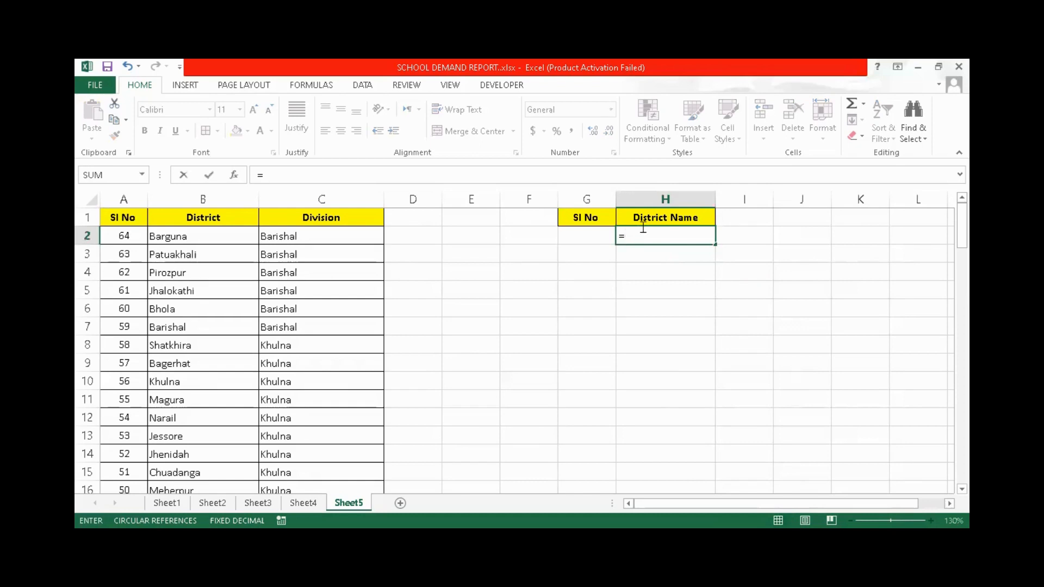
pyautogui.write('v')
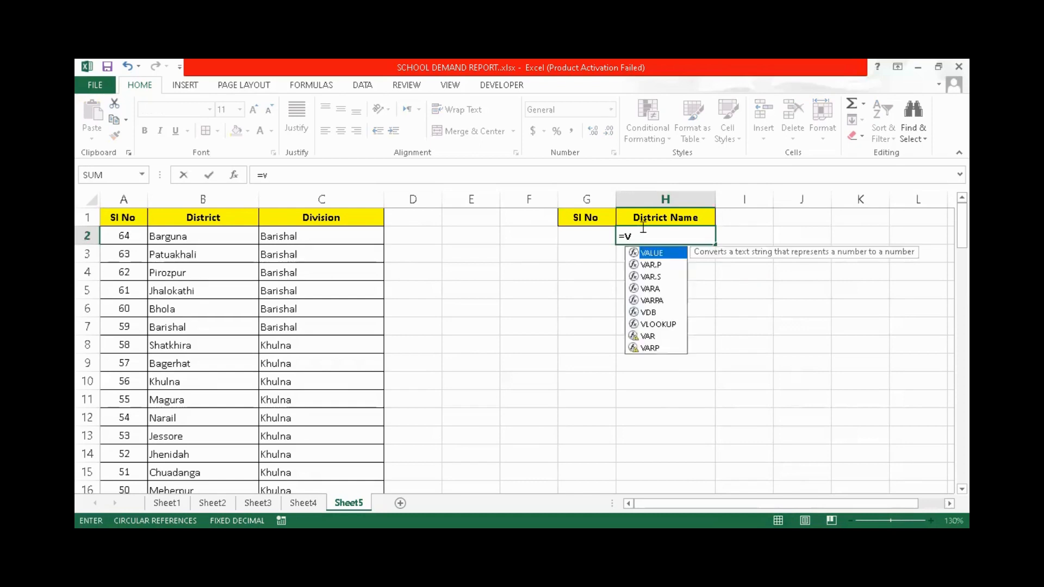
pyautogui.write('l')
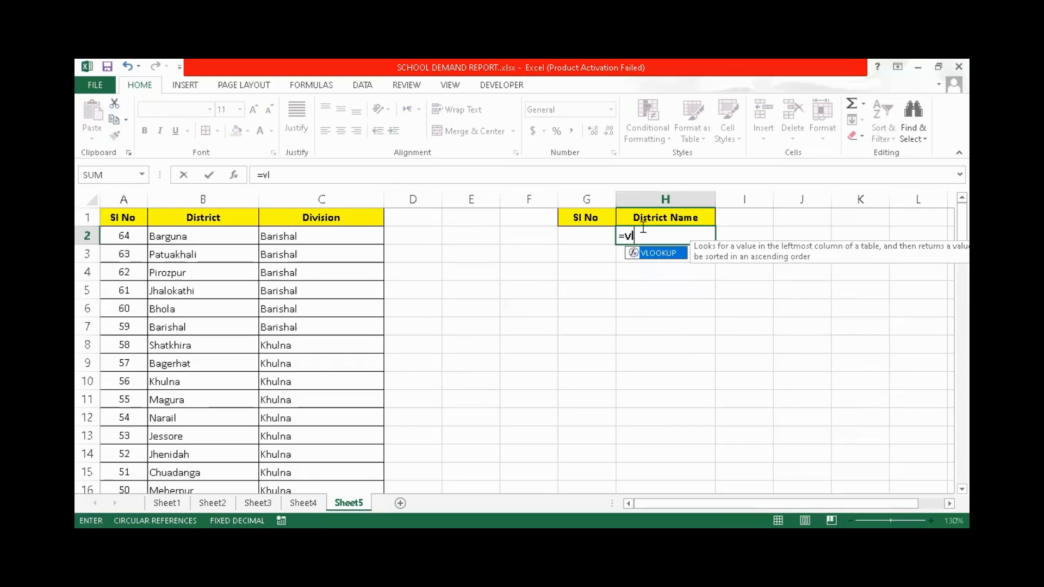
pyautogui.press('Tab')
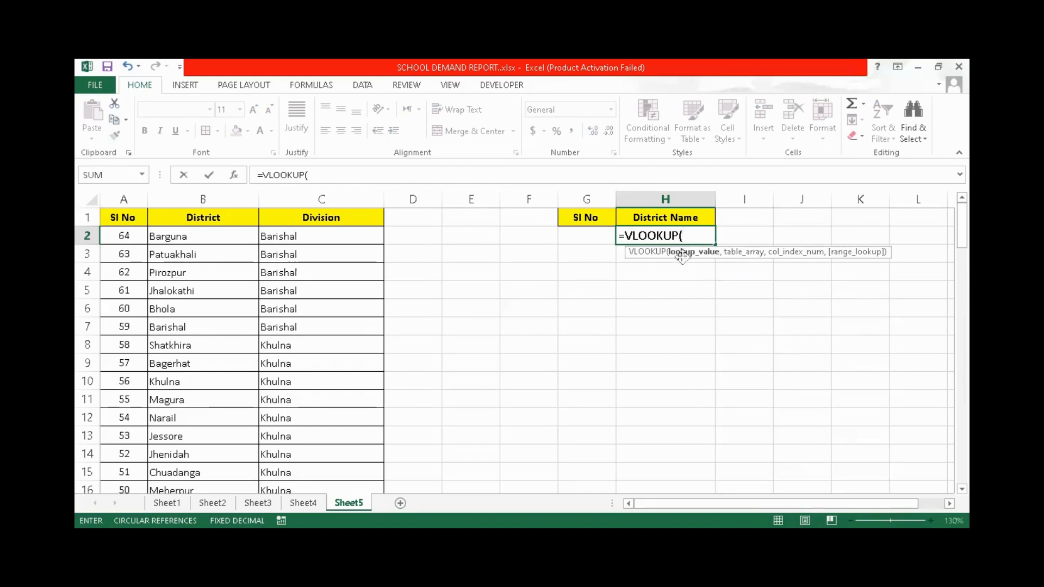
pyautogui.click(591, 235)
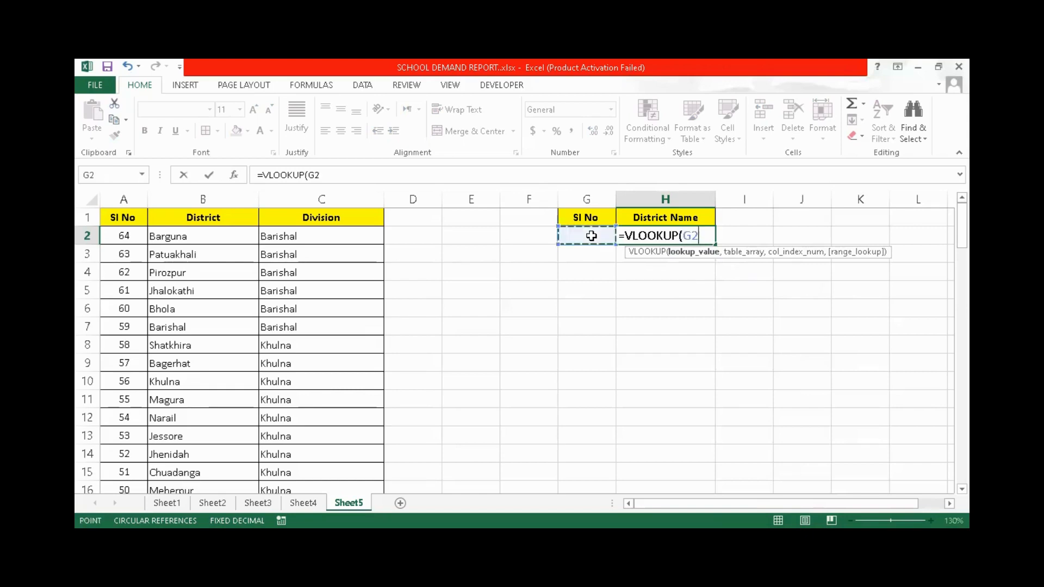
pyautogui.write(',')
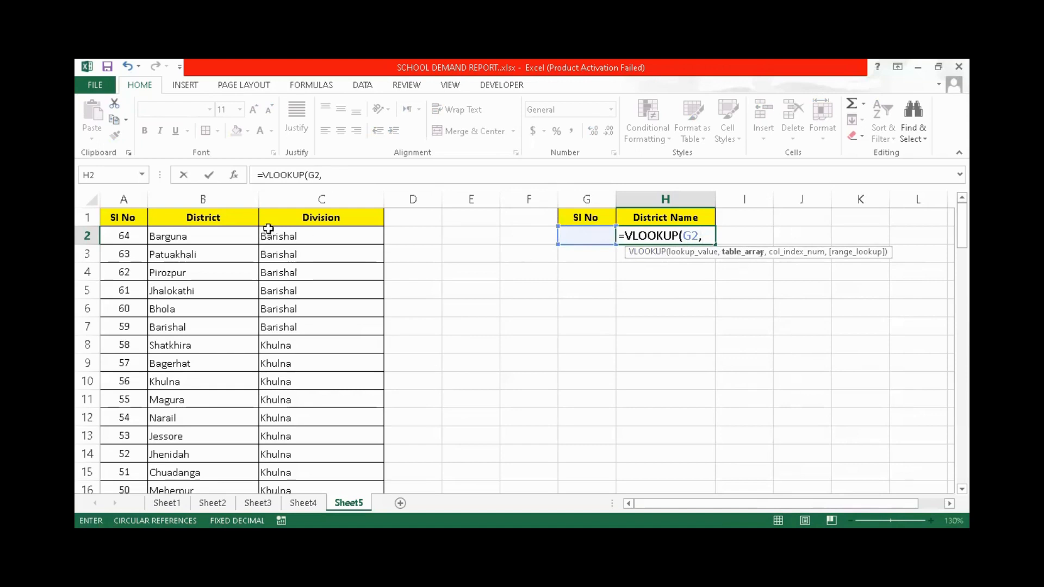
# Set the VLOOKUP table array to the full district table, A1:C65.
pyautogui.click(124, 220)
pyautogui.moveTo(154, 220); pyautogui.dragTo(362, 225)
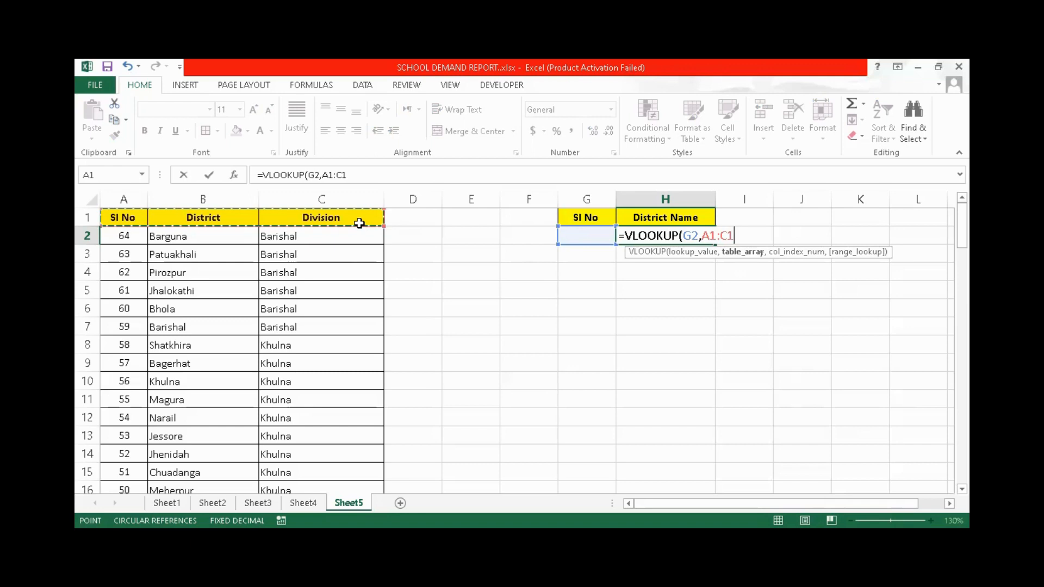
pyautogui.hotkey('ctrl', 'shift', 'Down')
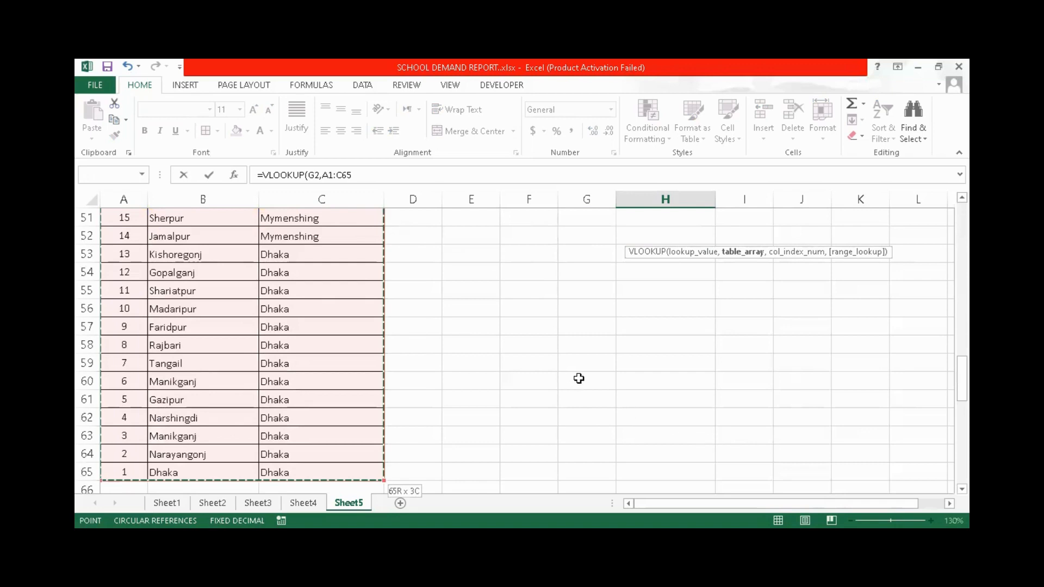
pyautogui.hotkey('ctrl', 'BackSpace')
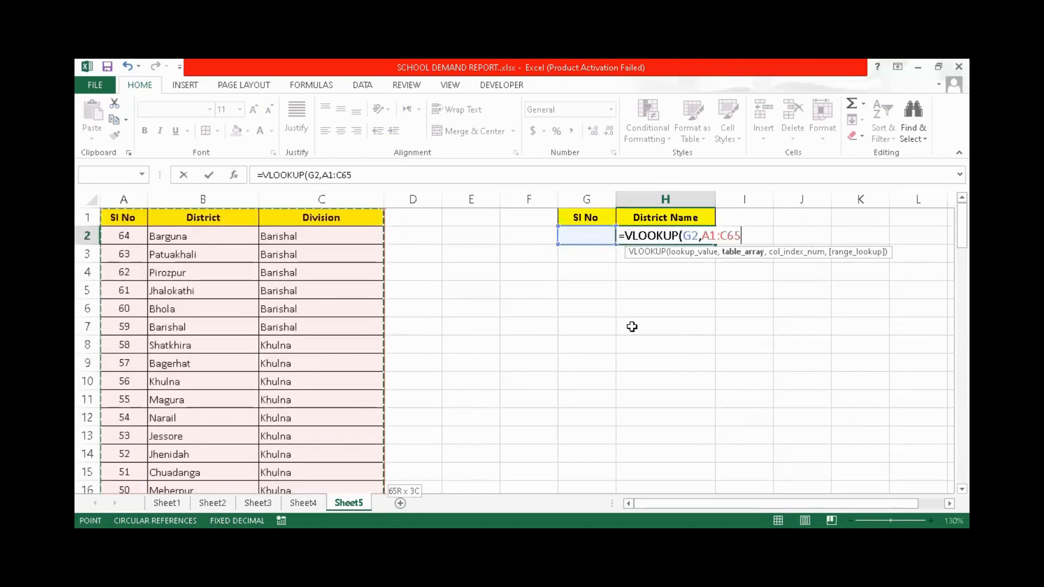
pyautogui.write(',')
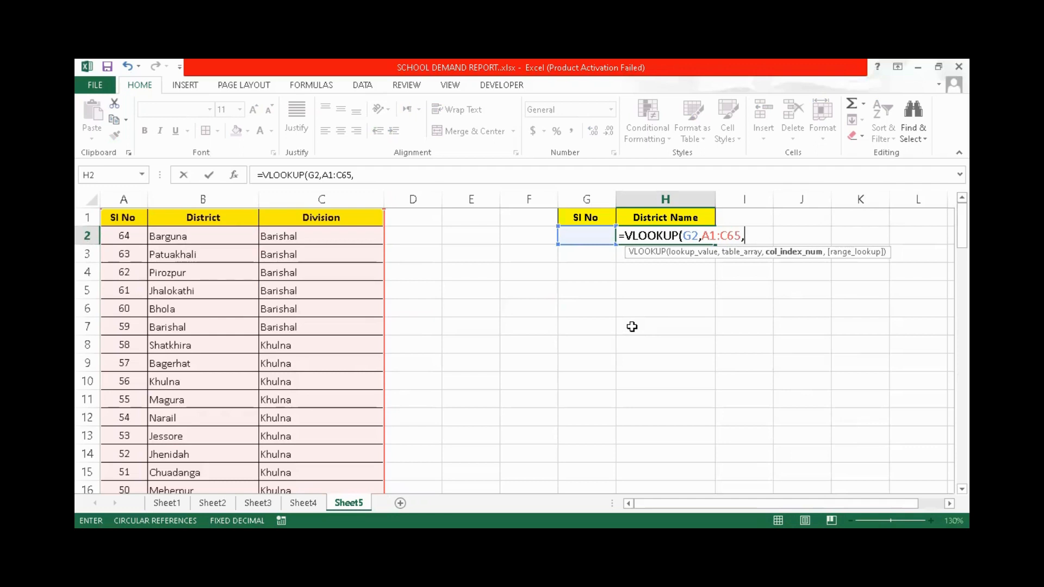
# Complete the VLOOKUP formula in H2 with column index 2 and range lookup 0 for an exact match.
pyautogui.click(439, 180)
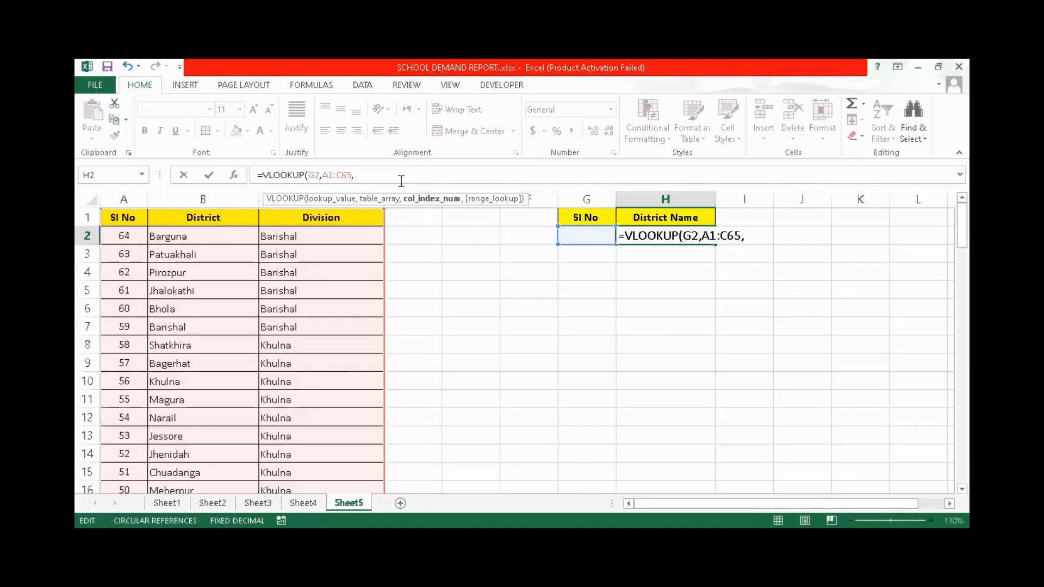
pyautogui.write('2,')
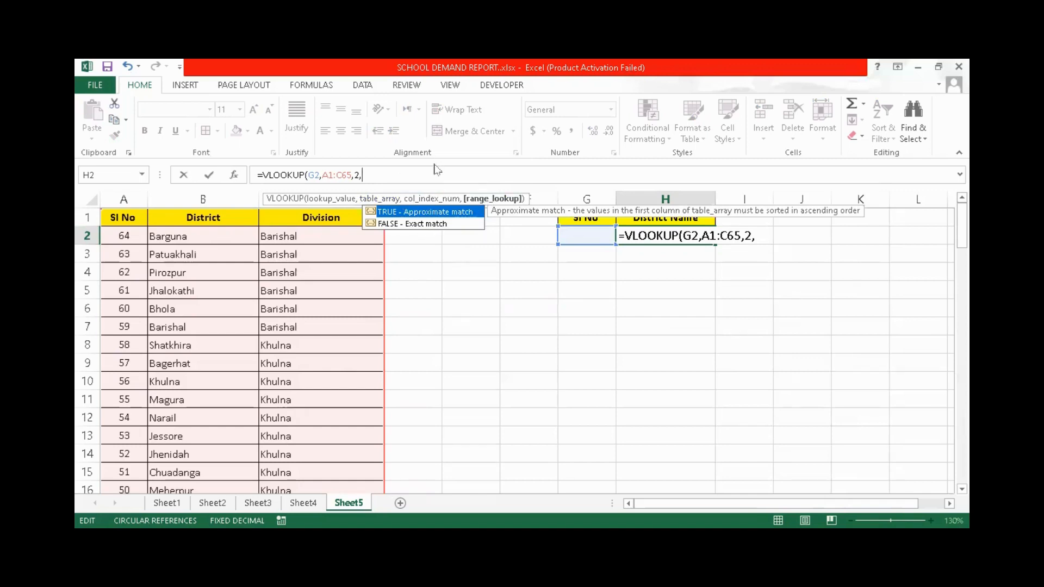
pyautogui.write('0')
pyautogui.press('Return')
pyautogui.click(669, 236)
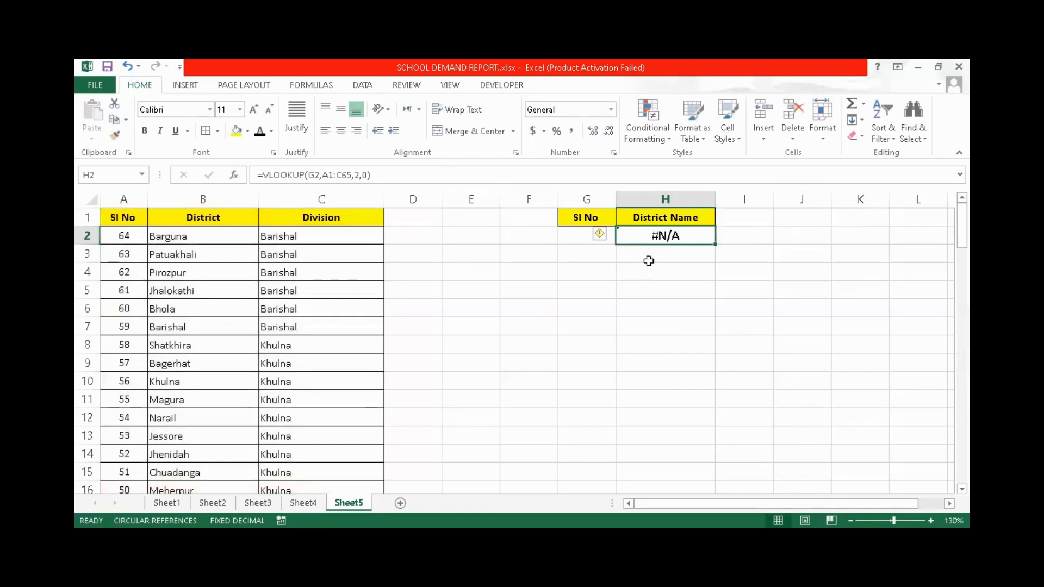
# Test the district lookup by entering serial numbers 1, 64 and 54 in turn in G2.
pyautogui.click(573, 235)
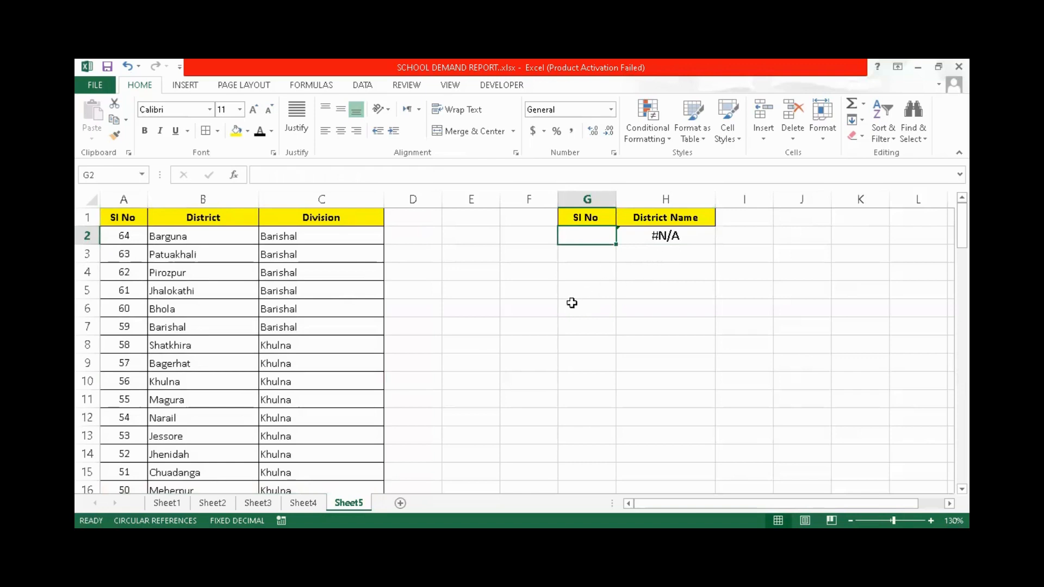
pyautogui.write('1')
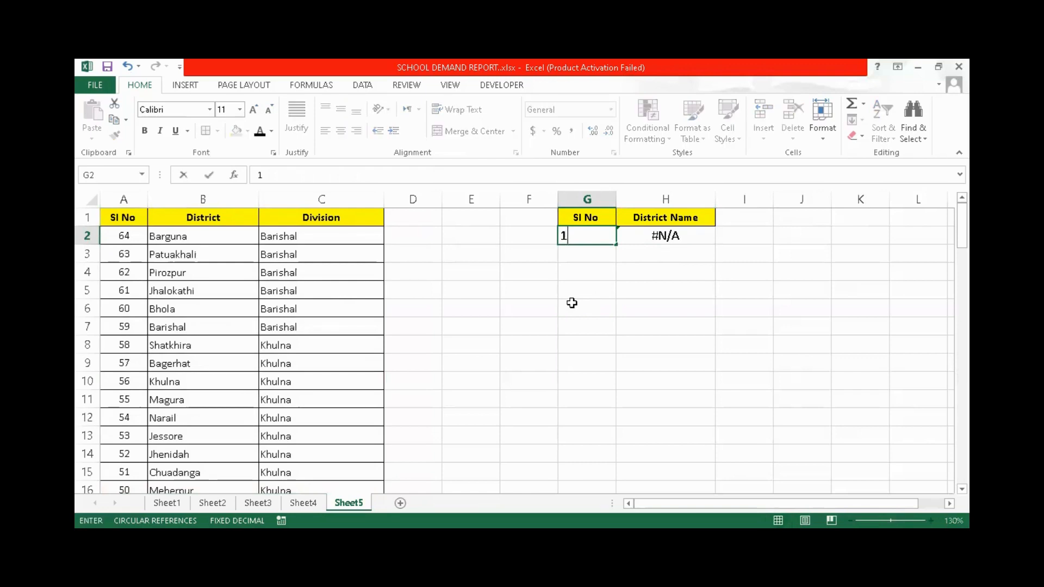
pyautogui.press('Return')
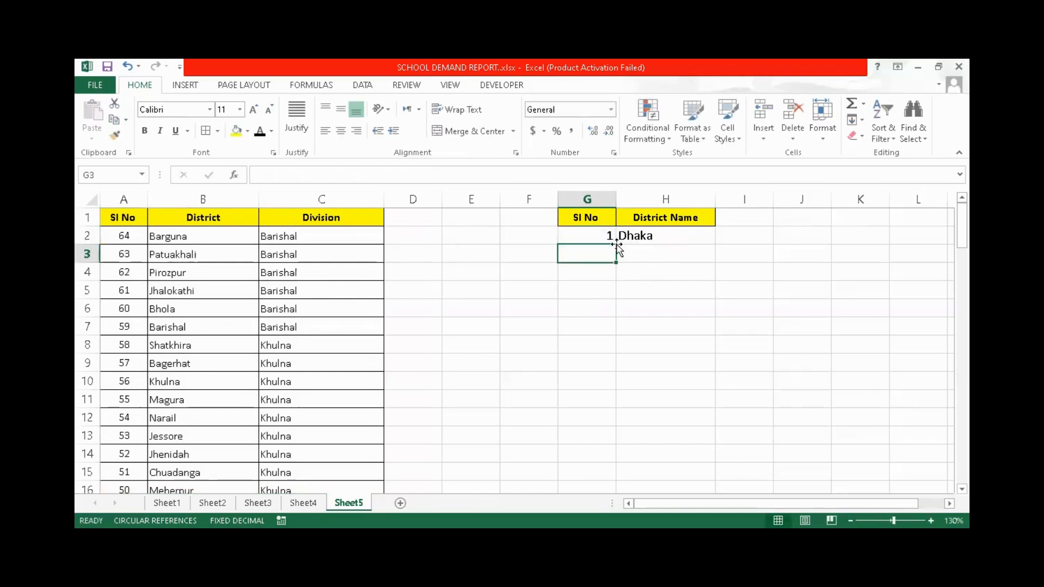
pyautogui.click(610, 239)
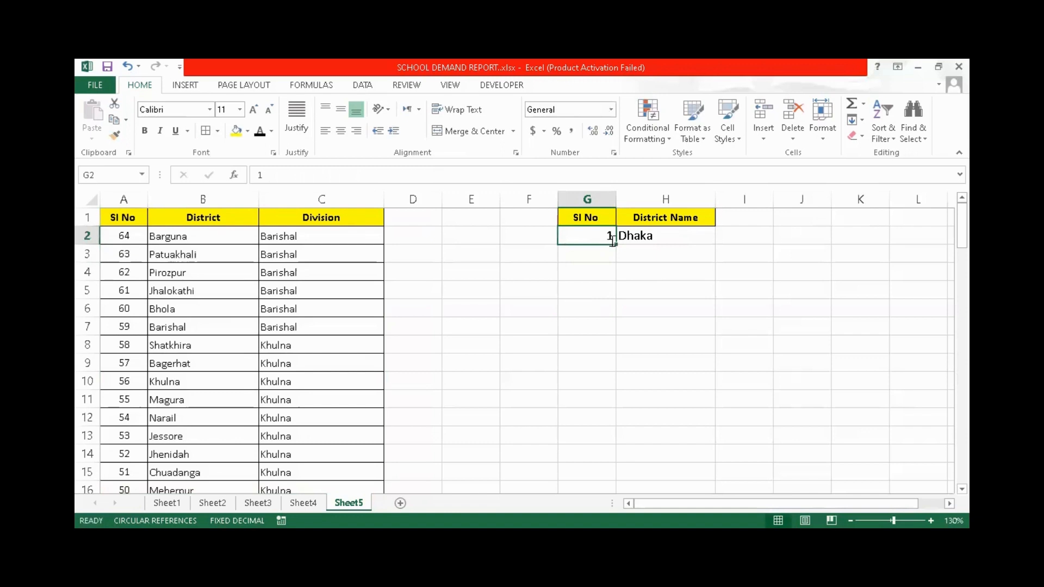
pyautogui.write('64')
pyautogui.press('Return')
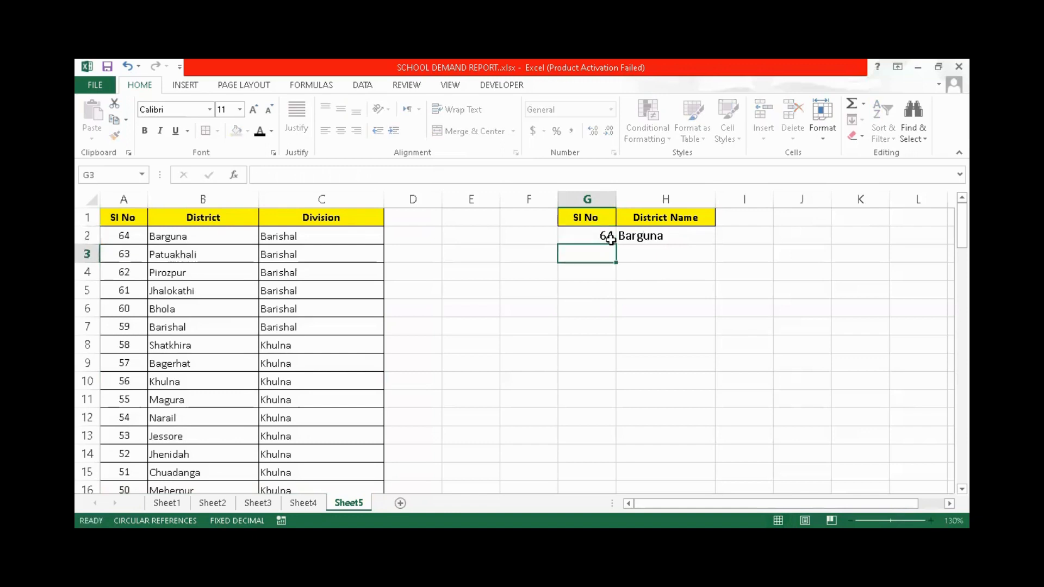
pyautogui.click(602, 237)
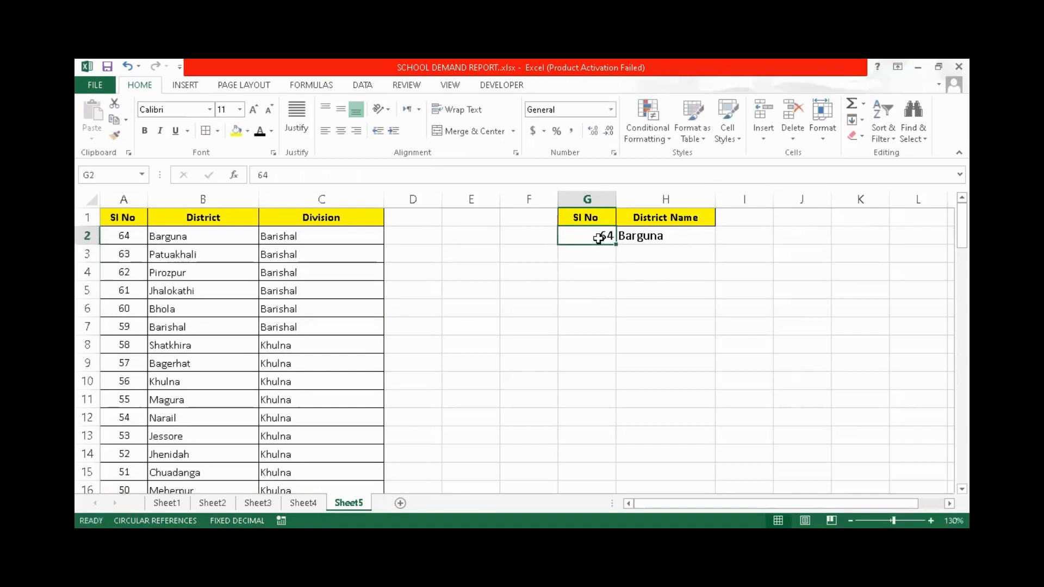
pyautogui.write('54')
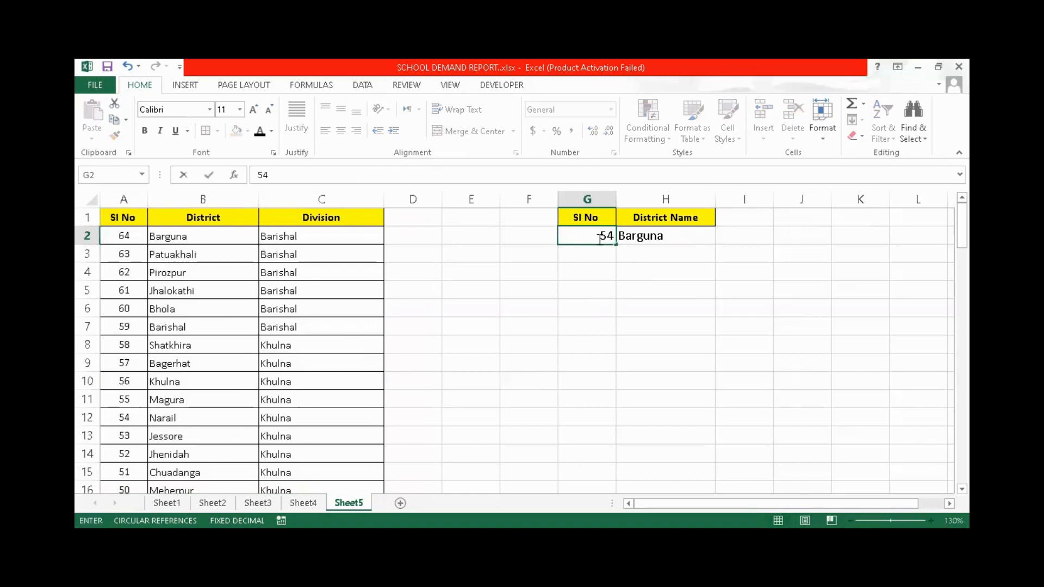
pyautogui.press('Return')
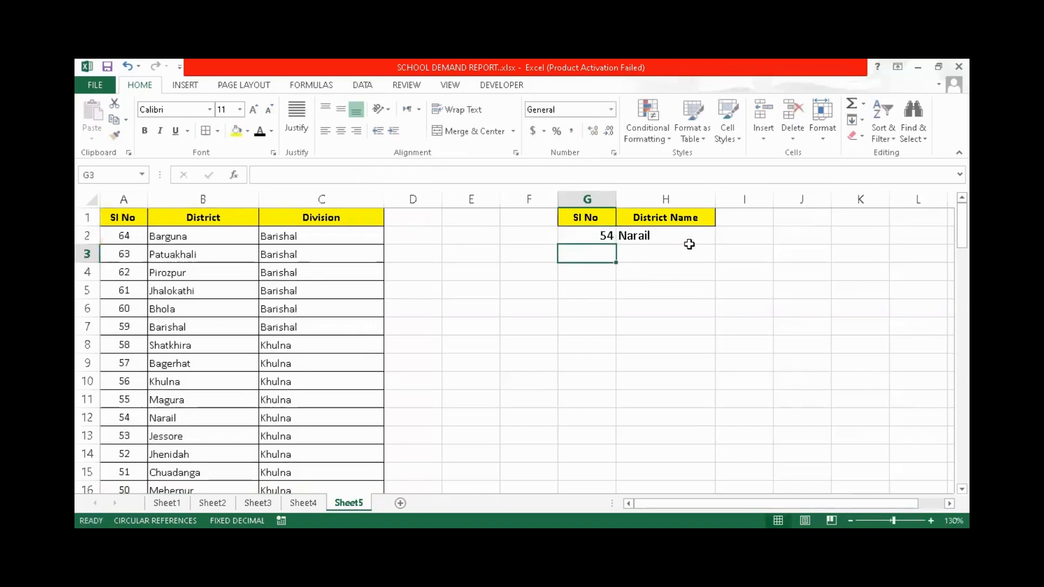
# Set the lookup serial number in G2 to 1.
pyautogui.click(669, 257)
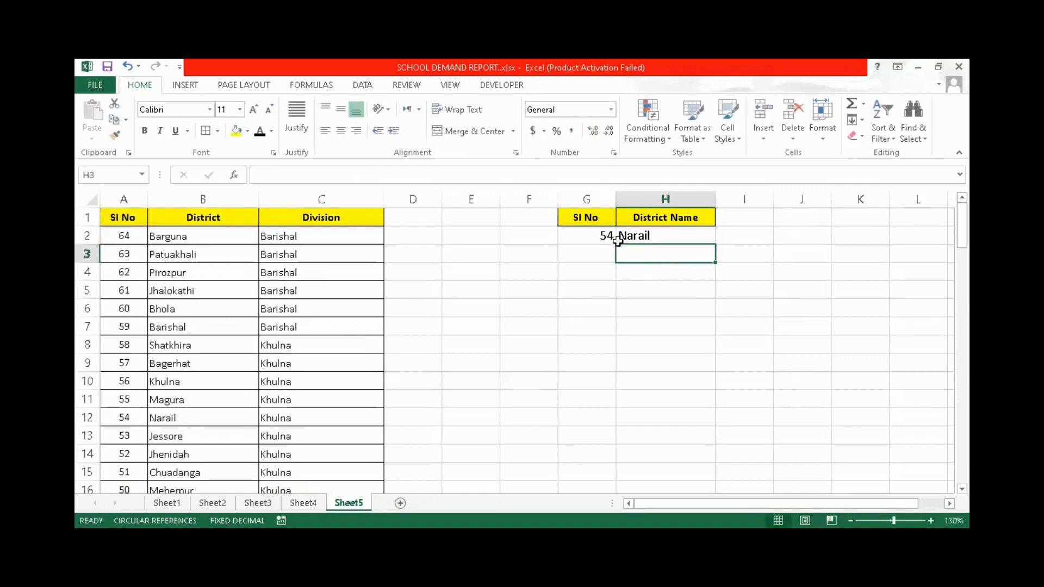
pyautogui.click(604, 235)
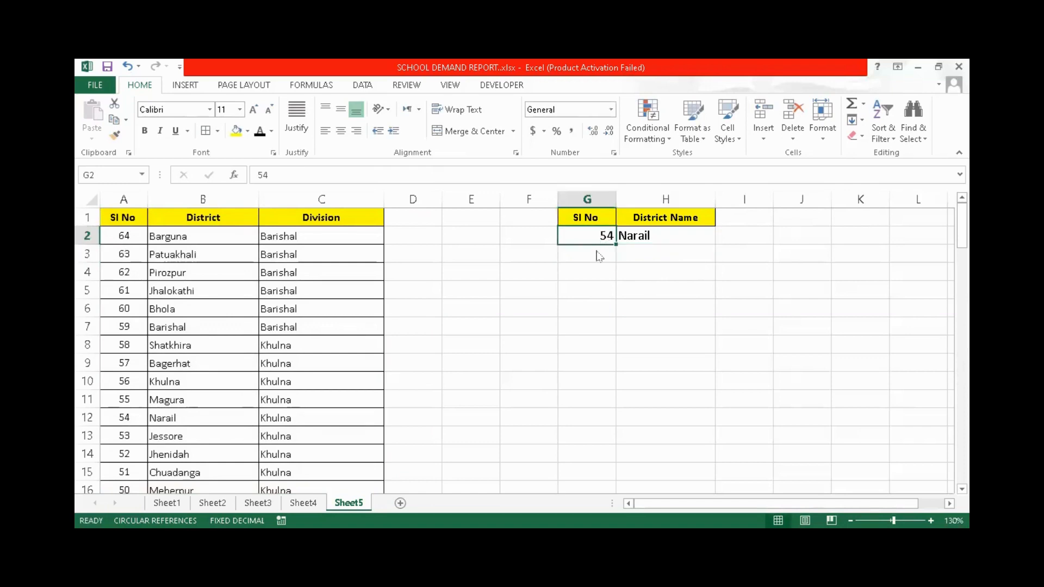
pyautogui.write('1')
pyautogui.click(638, 270)
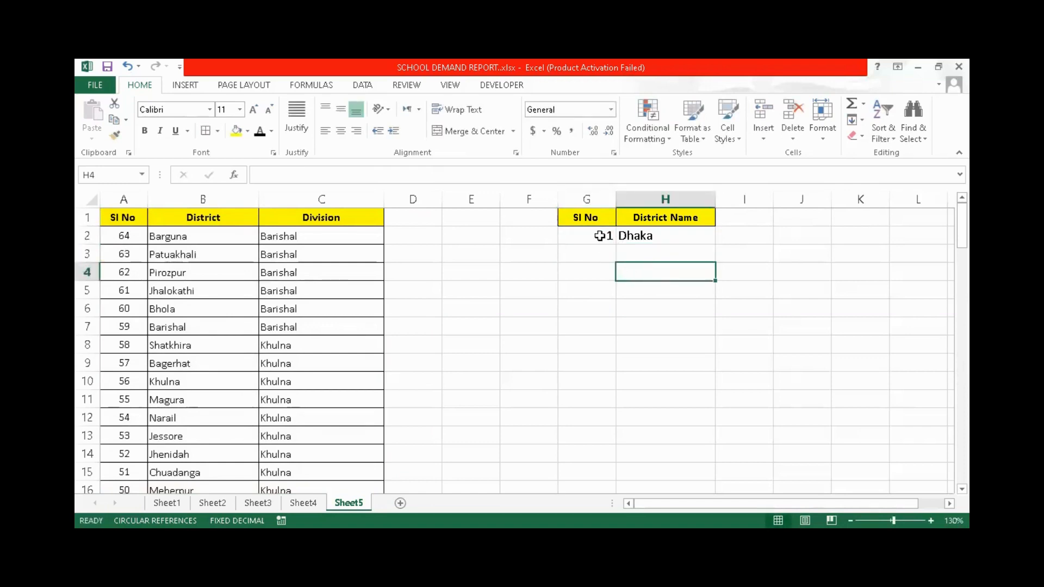
# Fill the Sl No column from G2 down to G14 as a series running from 1 to 13.
pyautogui.click(600, 235)
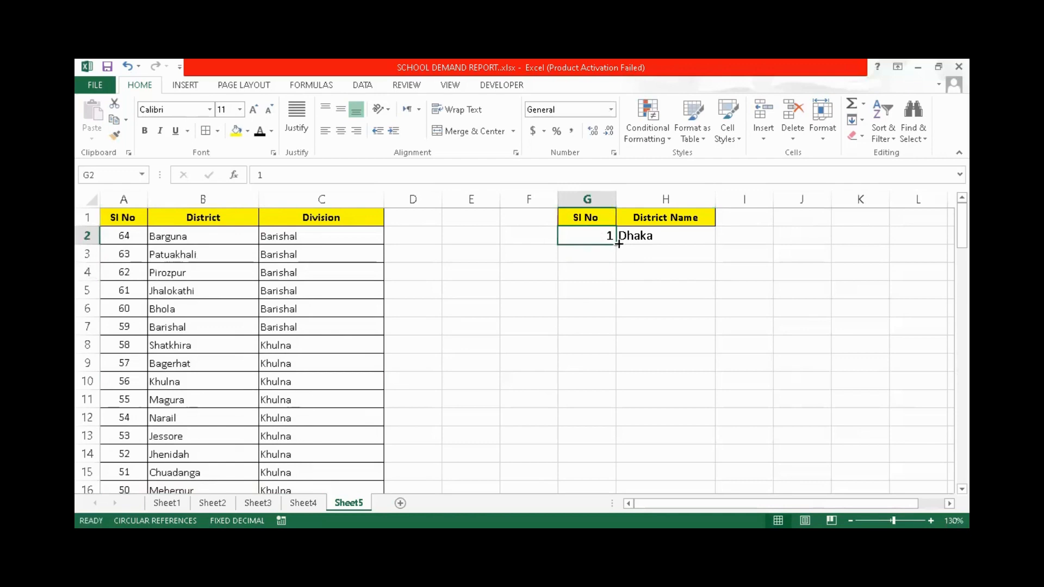
pyautogui.moveTo(618, 245); pyautogui.dragTo(619, 461)
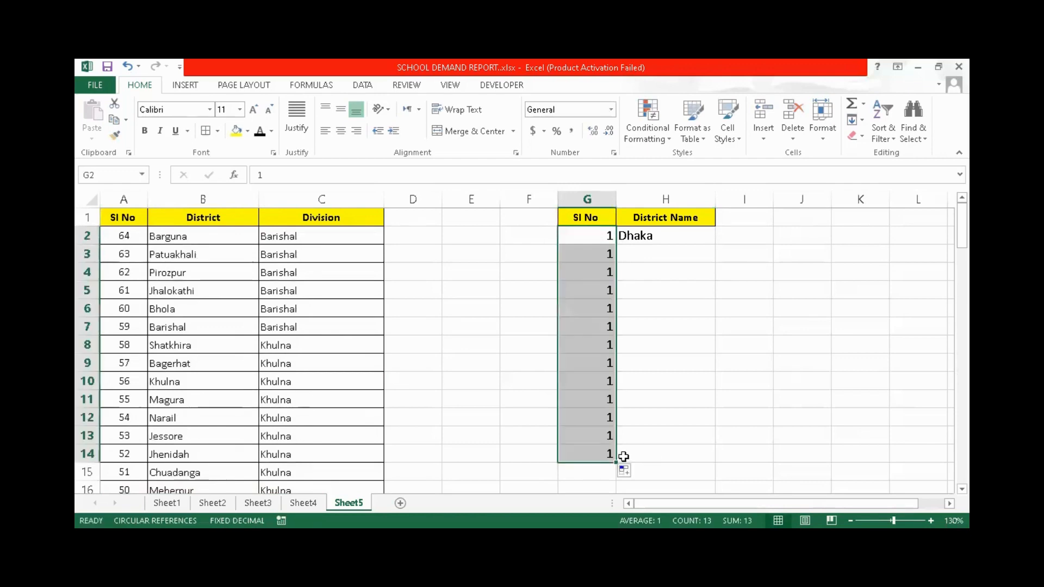
pyautogui.click(636, 472)
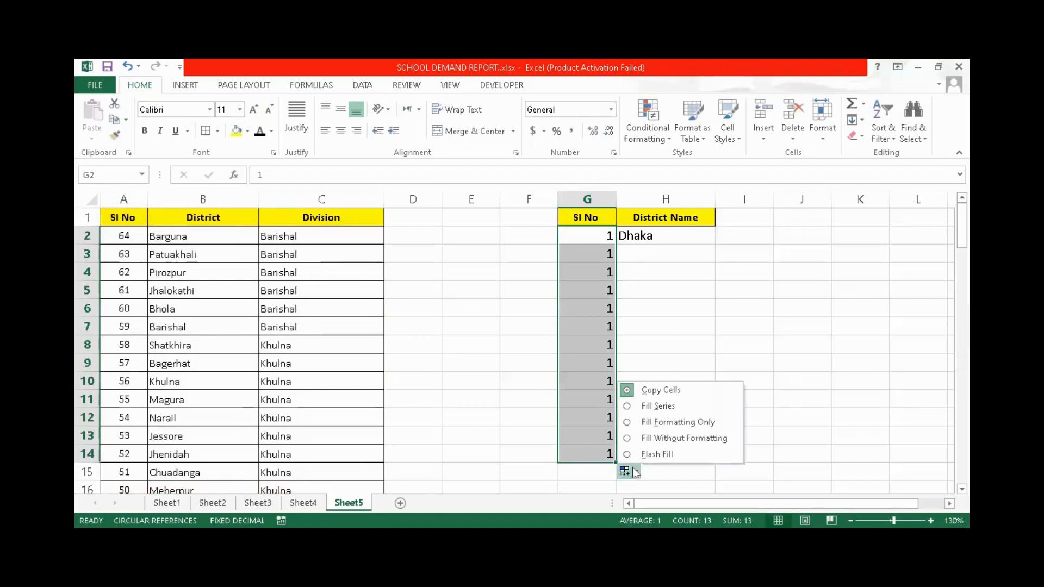
pyautogui.click(663, 409)
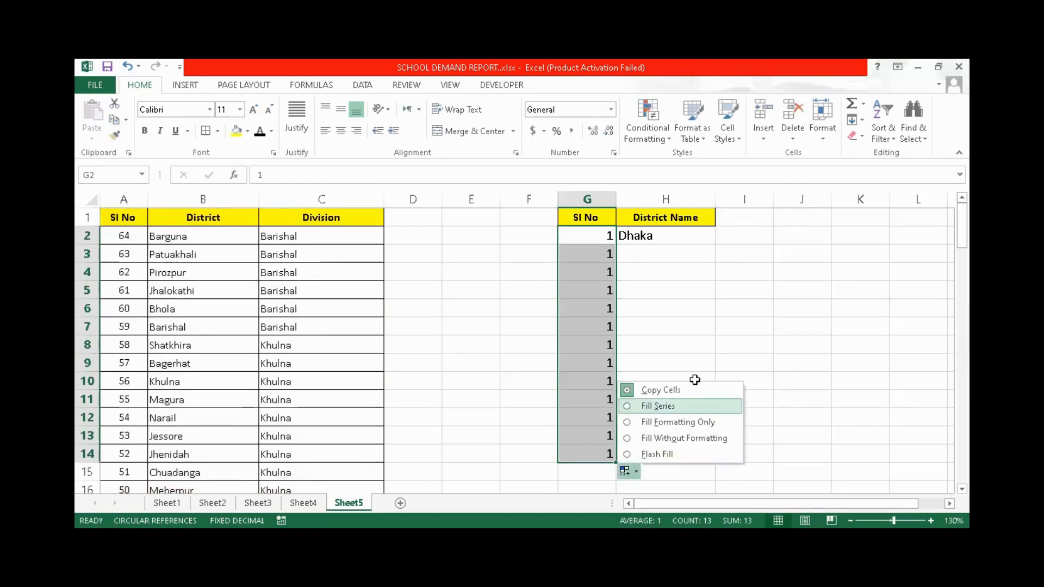
# Fill the VLOOKUP formula from H2 down to H14 for all listed serial numbers.
pyautogui.click(670, 239)
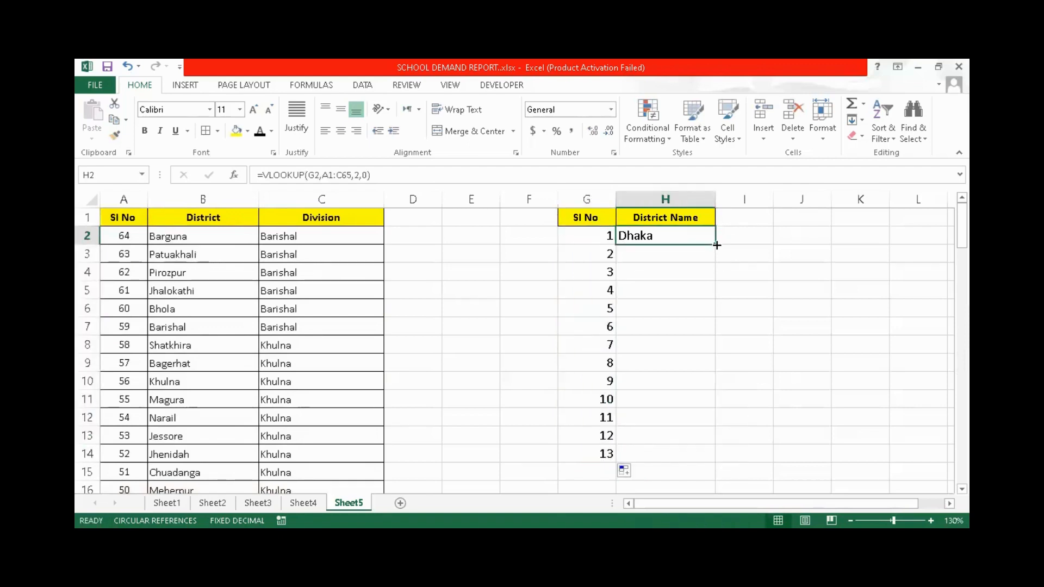
pyautogui.moveTo(718, 249); pyautogui.dragTo(718, 463)
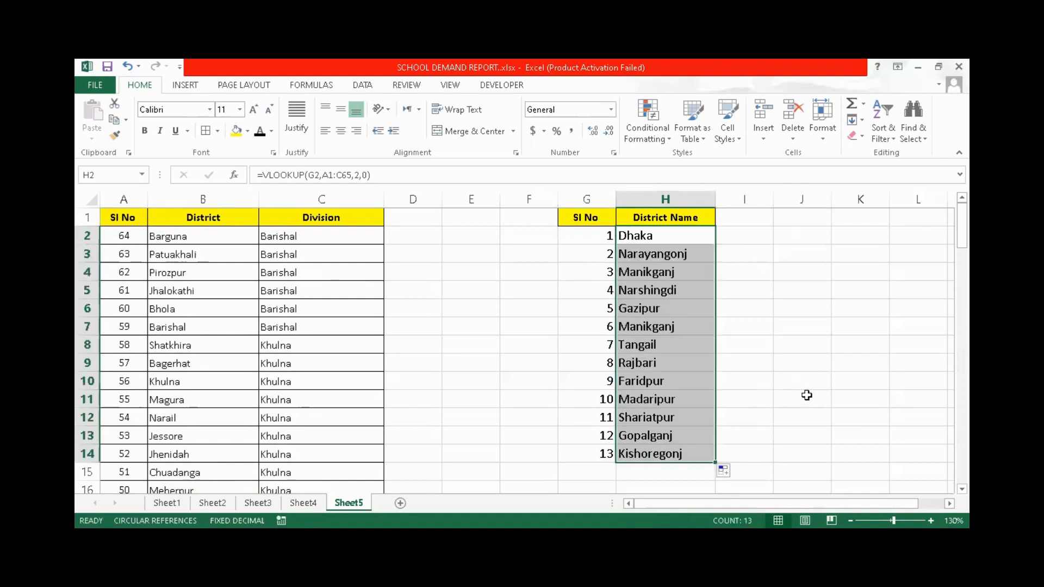
pyautogui.click(808, 384)
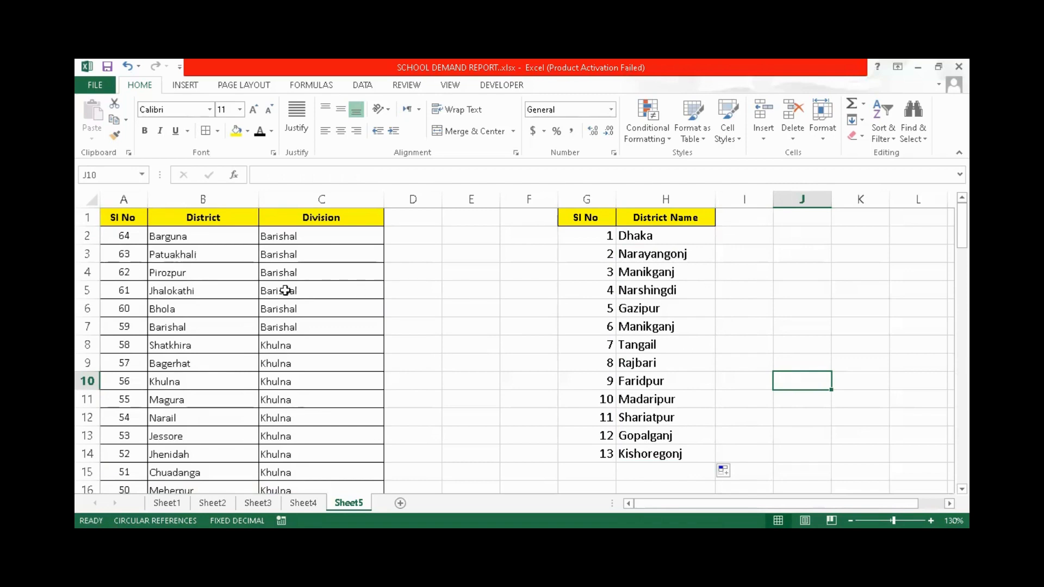
# Delete source columns A to C to test how the district lookups depend on them, and undo the deletion.
pyautogui.click(124, 201)
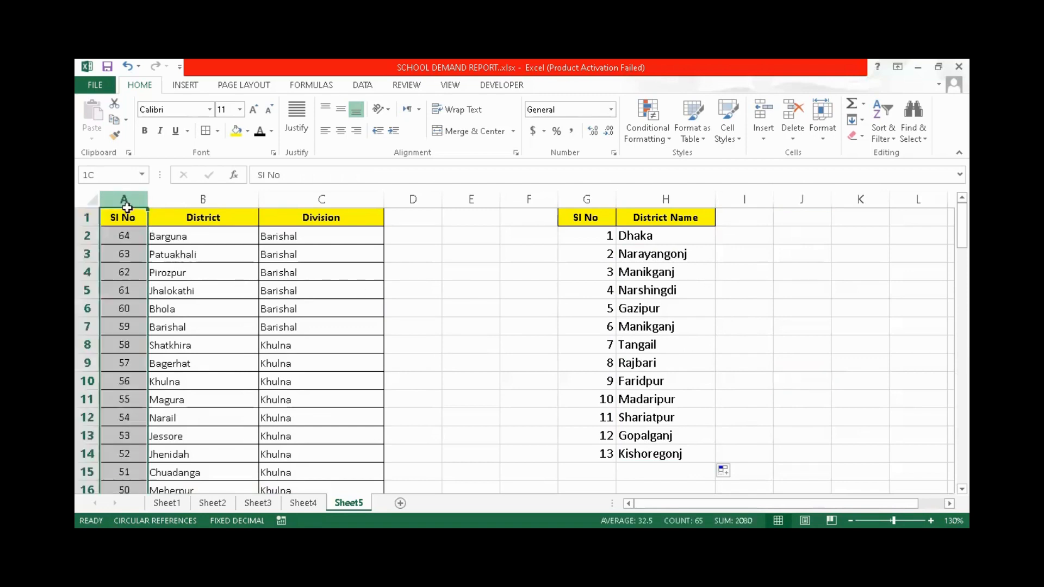
pyautogui.keyDown('shift'); pyautogui.click(334, 202); pyautogui.keyUp('shift')
pyautogui.rightClick(334, 206)
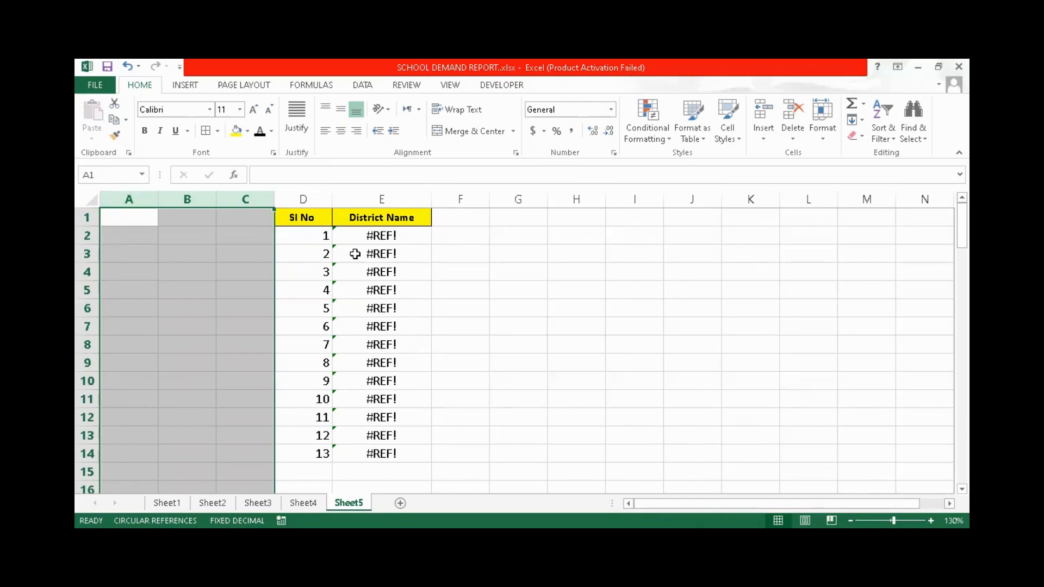
pyautogui.hotkey('ctrl', 'z')
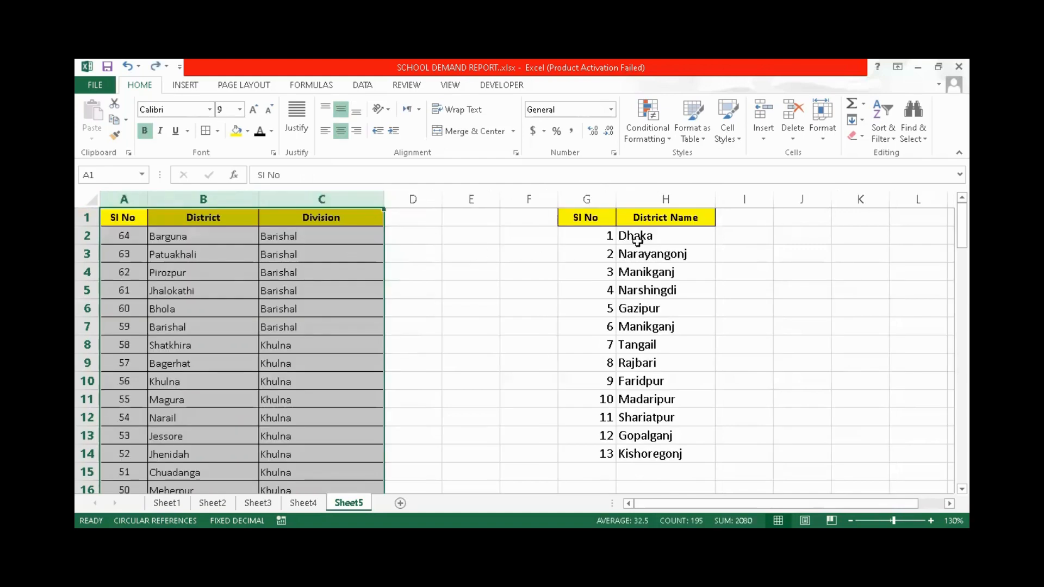
# Clear the formulas in H2:H14 and start a new VLOOKUP in H2 that references the full district table, A1:C65.
pyautogui.moveTo(637, 239); pyautogui.dragTo(652, 442)
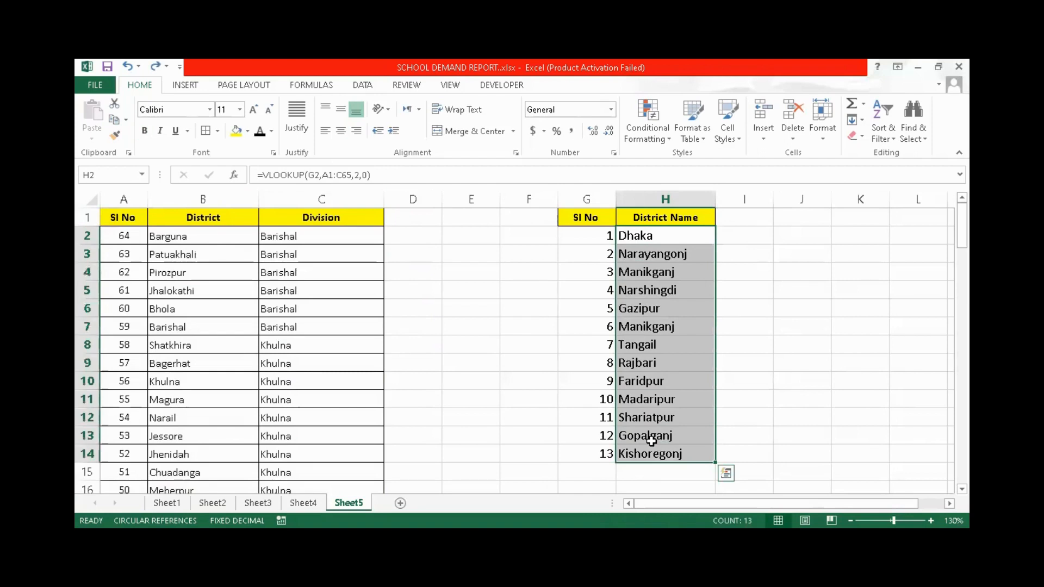
pyautogui.press('Delete')
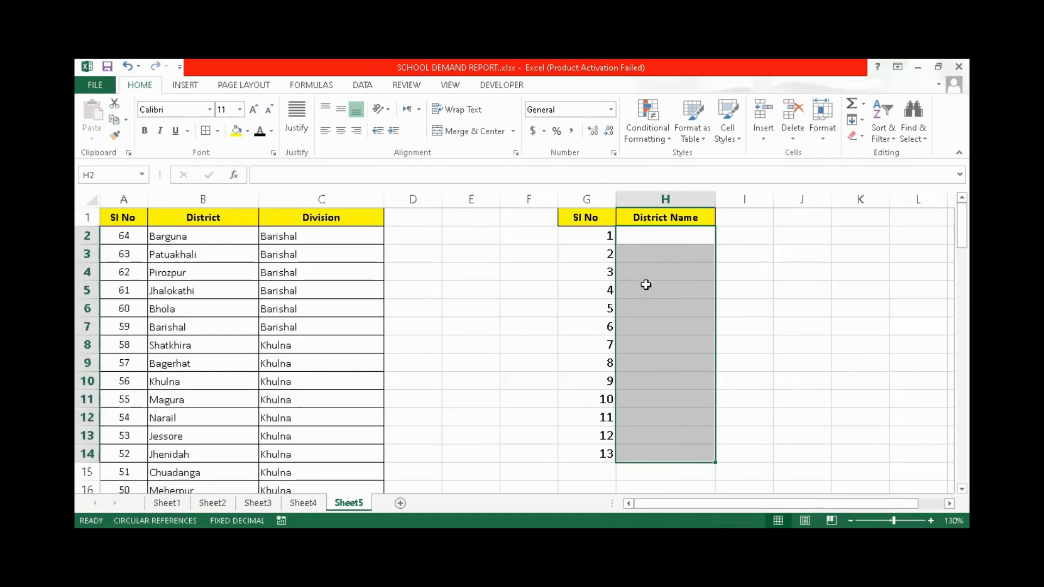
pyautogui.click(651, 239)
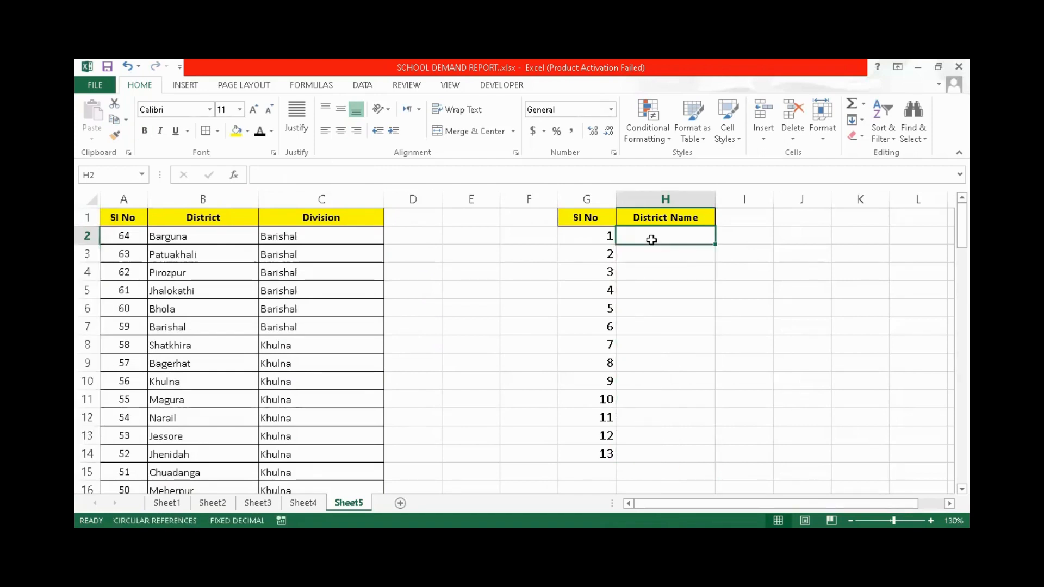
pyautogui.write('=')
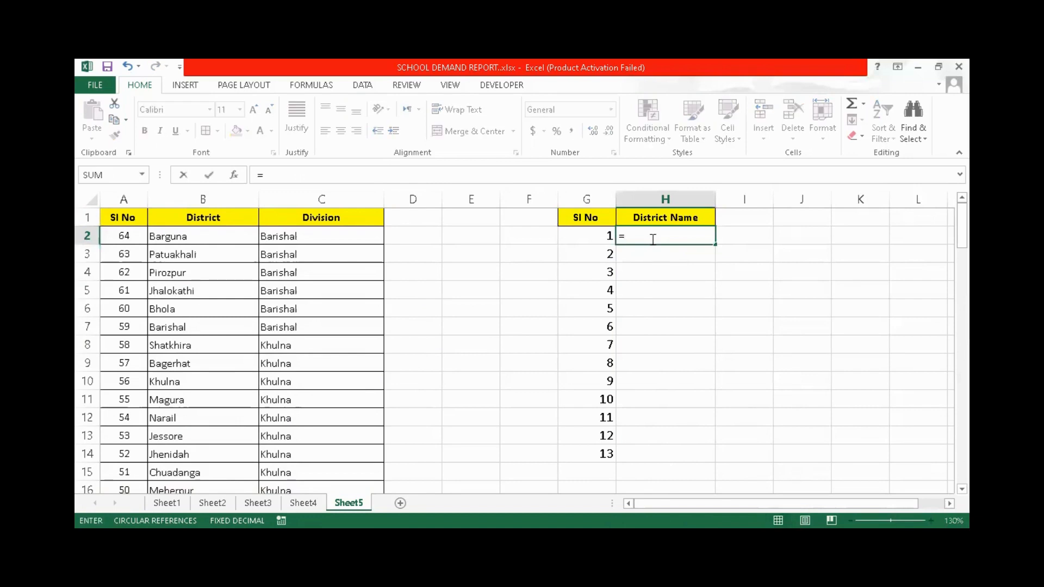
pyautogui.write('Vlo')
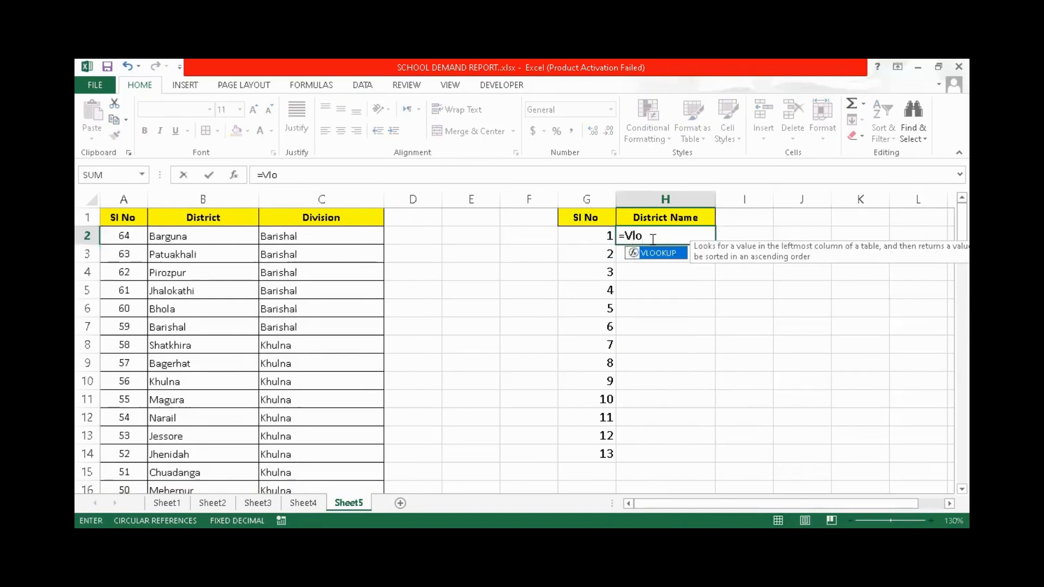
pyautogui.press('Tab')
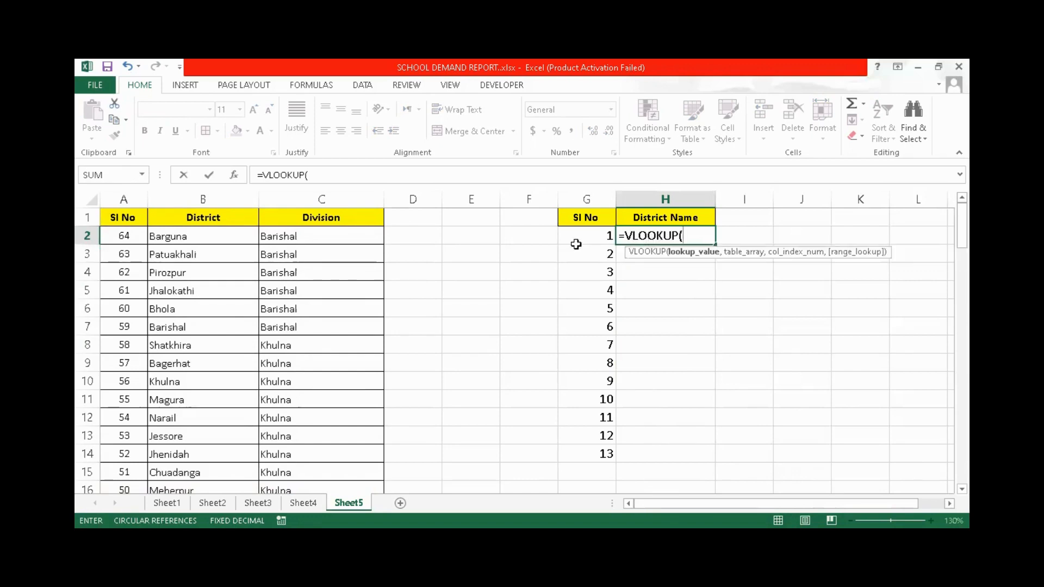
pyautogui.click(140, 220)
pyautogui.keyDown('shift'); pyautogui.click(346, 222); pyautogui.keyUp('shift')
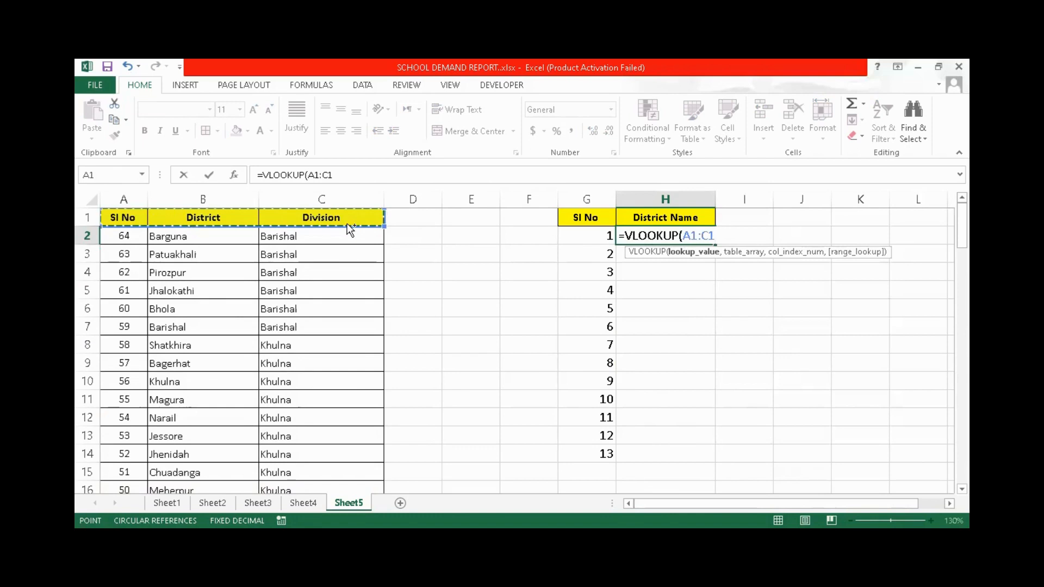
pyautogui.hotkey('ctrl', 'shift', 'Down')
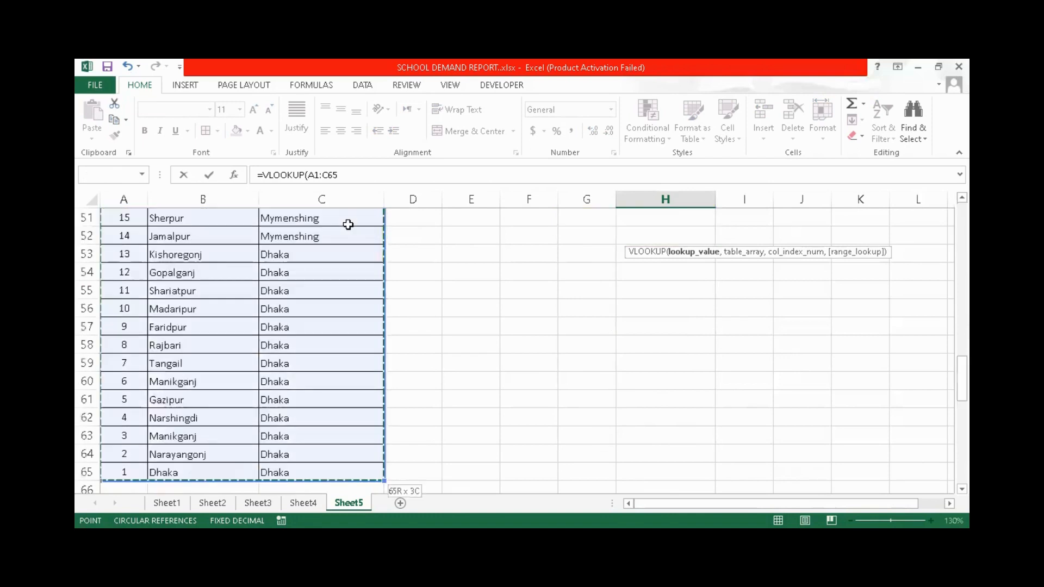
# Insert G2 as the lookup value ahead of the A1:C65 table range in the H2 formula.
pyautogui.click(361, 182)
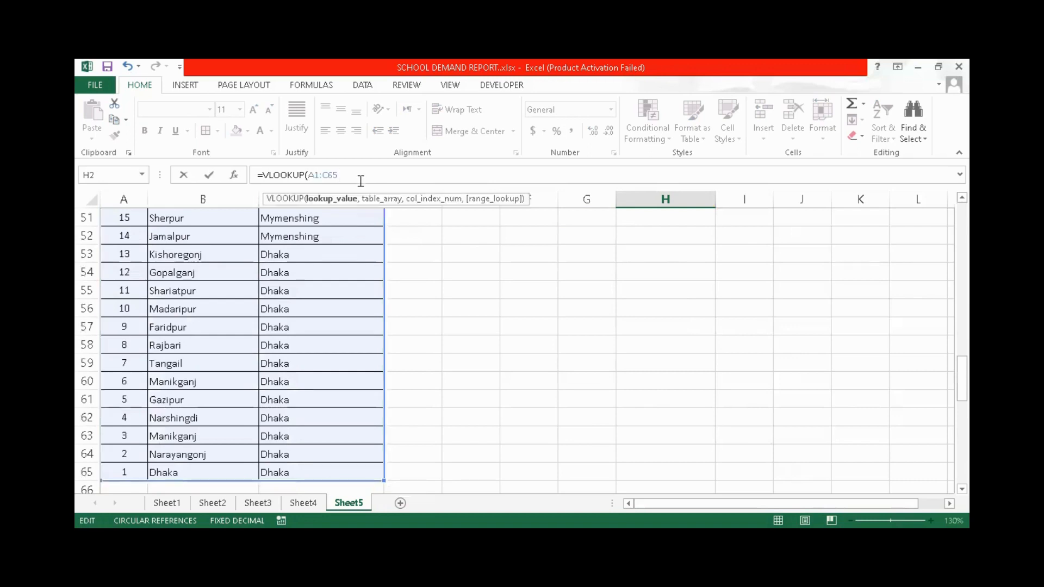
pyautogui.write(',')
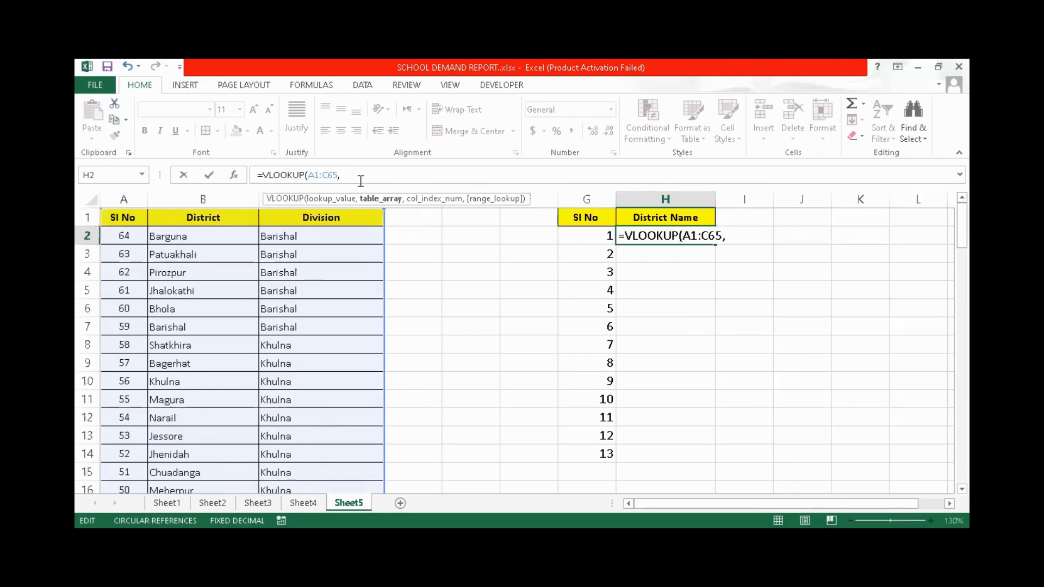
pyautogui.press('BackSpace')
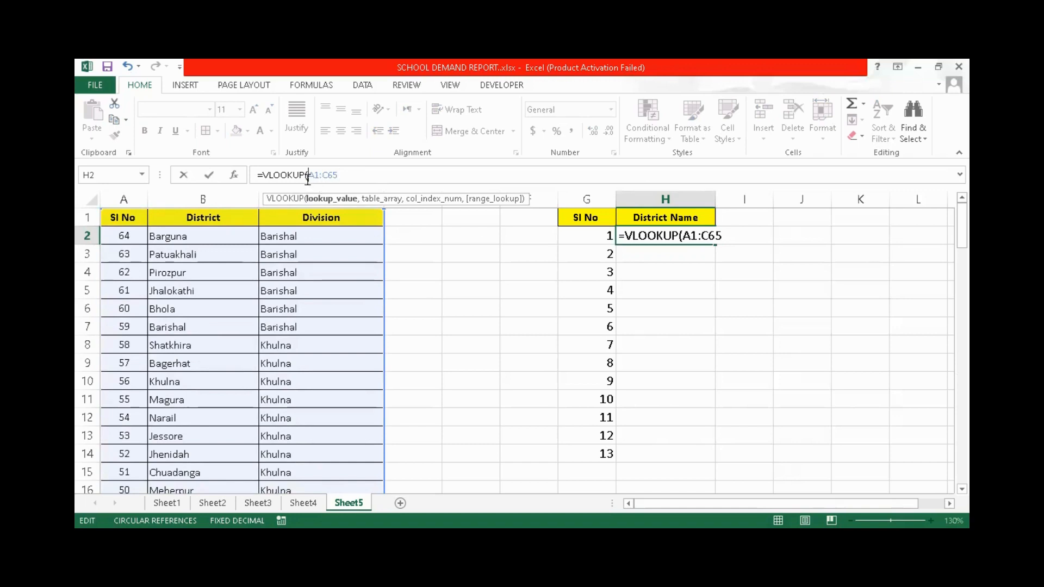
pyautogui.click(580, 235)
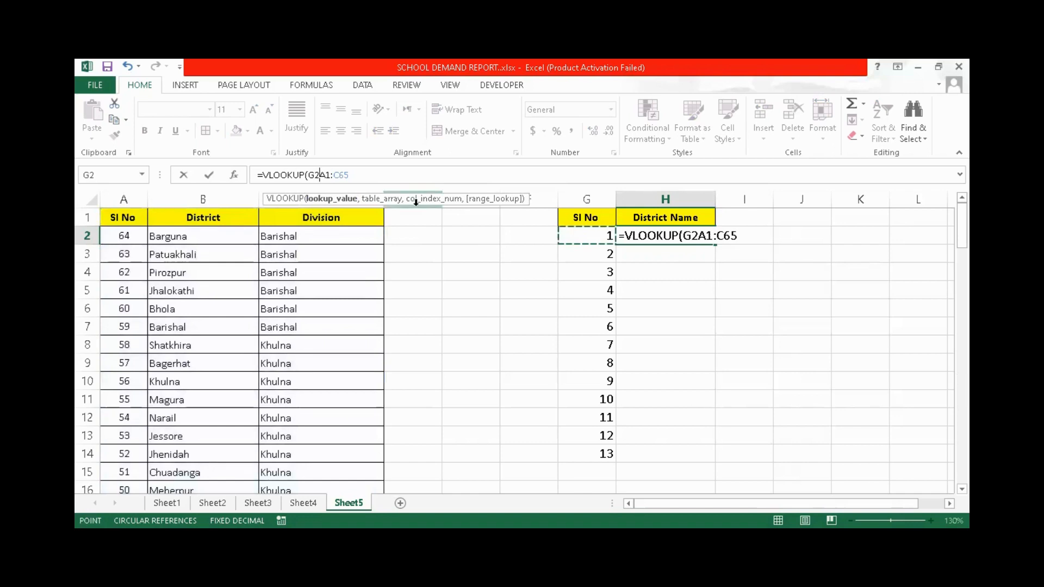
pyautogui.write(',')
# Make the A1:C65 table array absolute and convert it into a hard-coded array of its values inside the formula.
pyautogui.moveTo(357, 173); pyautogui.dragTo(325, 175)
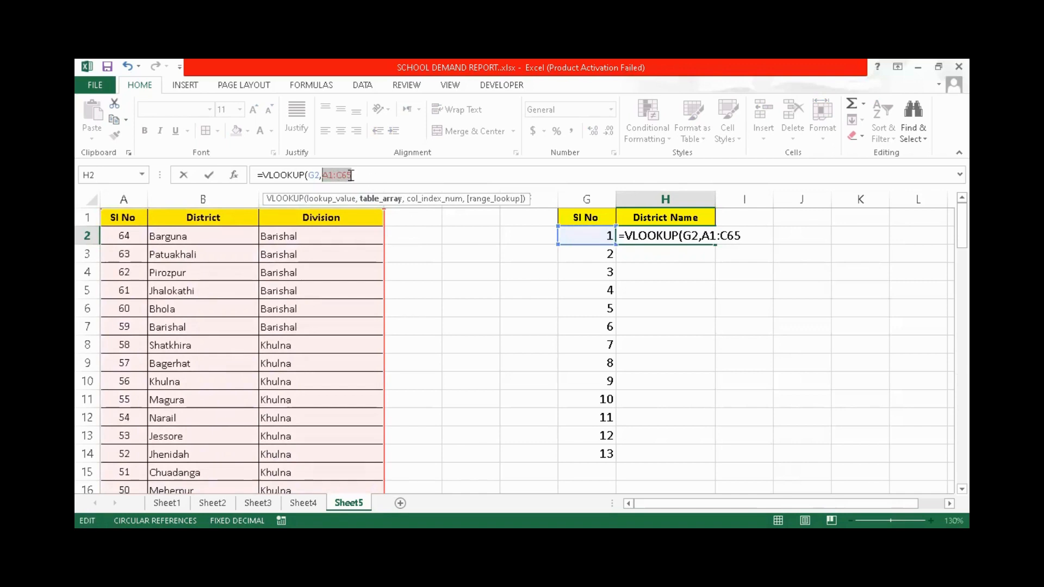
pyautogui.press('F4')
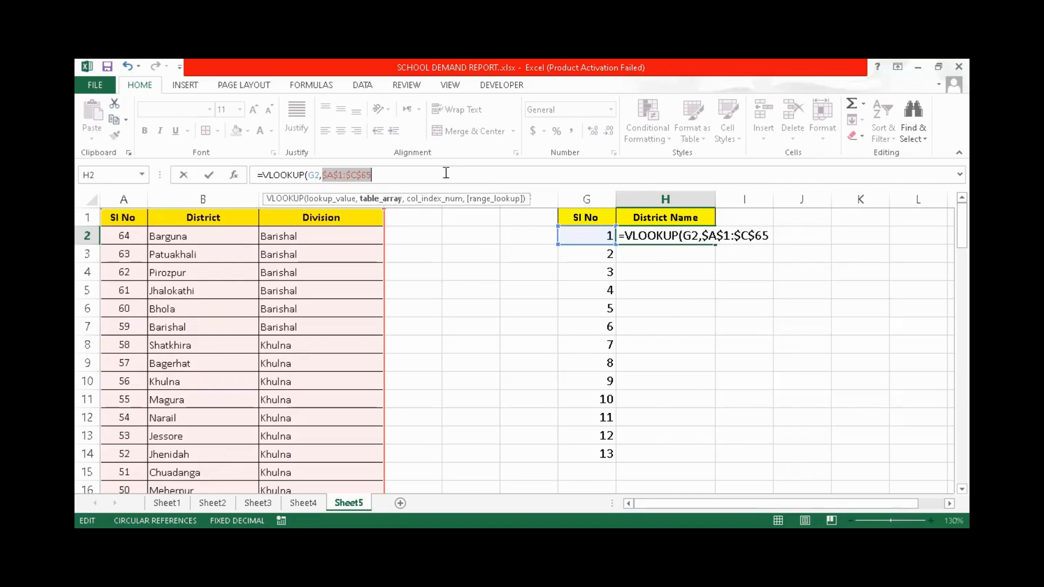
pyautogui.press('F9')
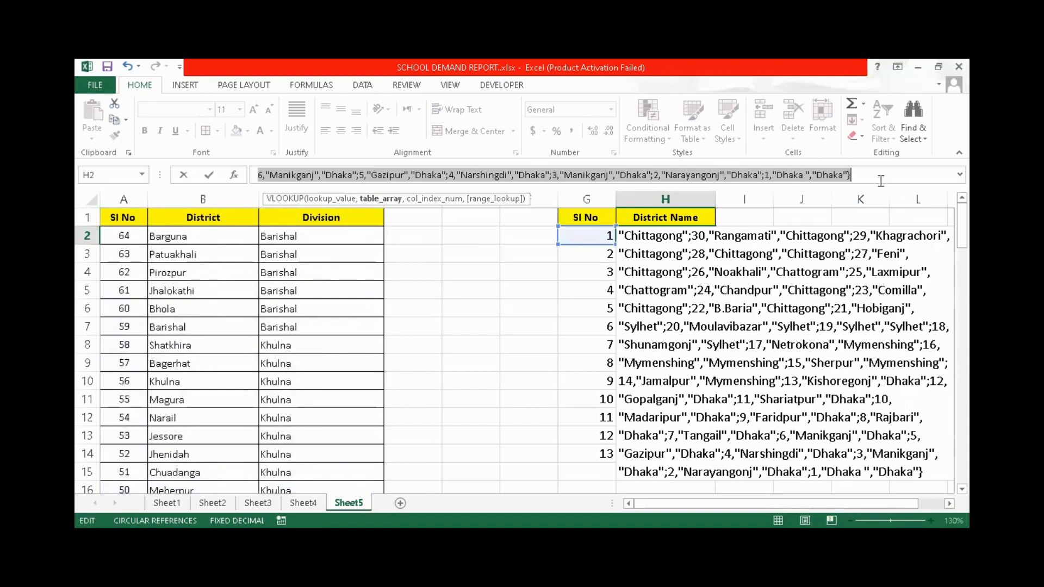
pyautogui.click(939, 471)
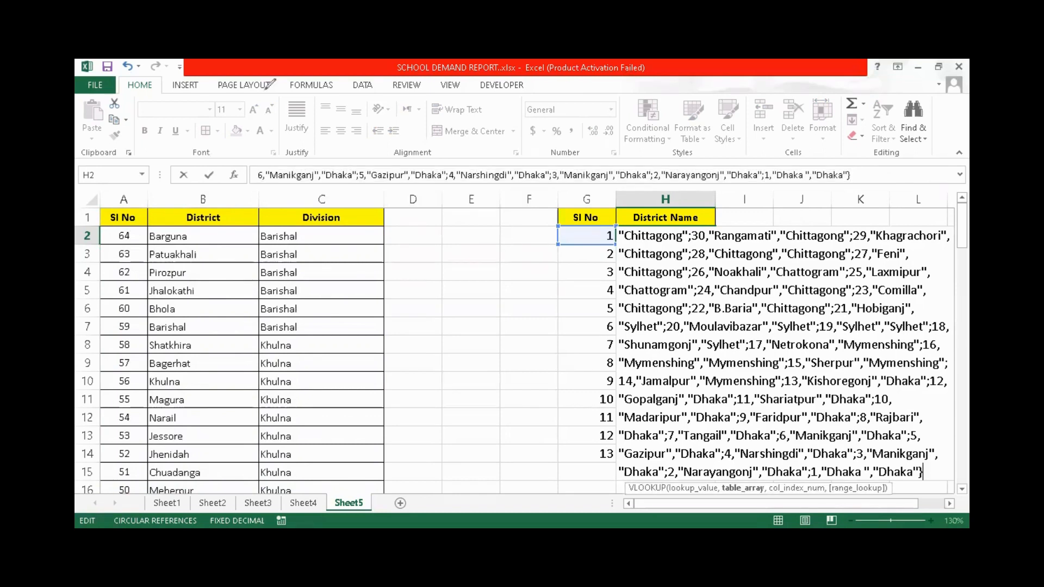
pyautogui.hotkey('alt', 'Tab')
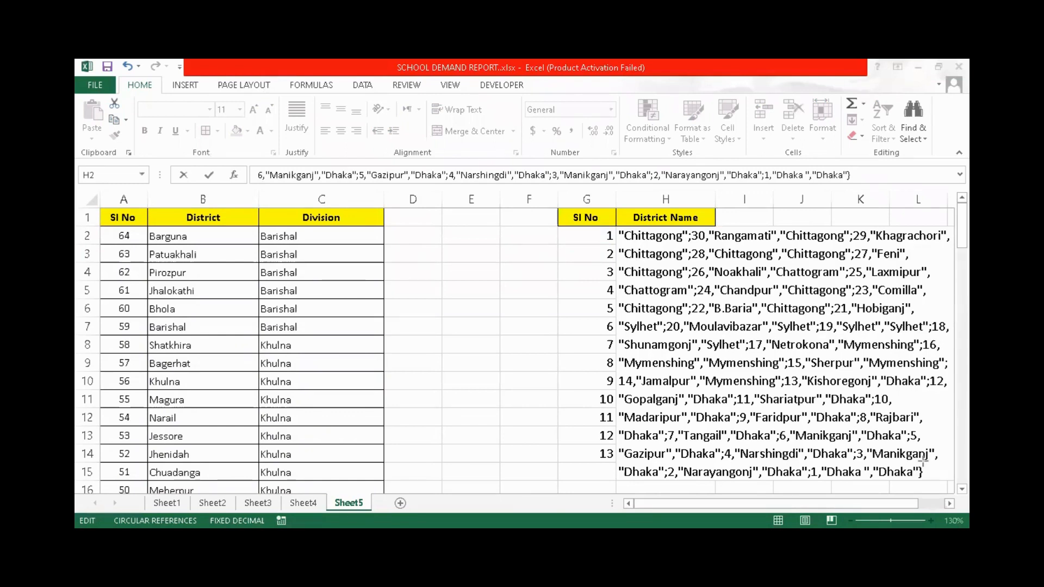
pyautogui.moveTo(940, 471); pyautogui.dragTo(950, 480)
pyautogui.click(934, 472)
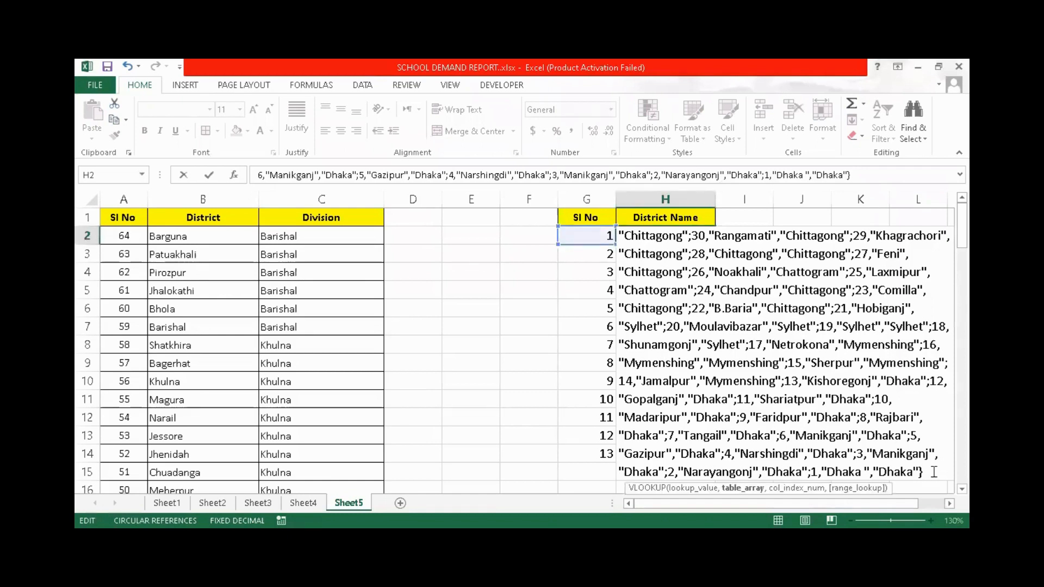
# Complete the H2 formula with column index 2 and range lookup 0 for an exact match.
pyautogui.write(',')
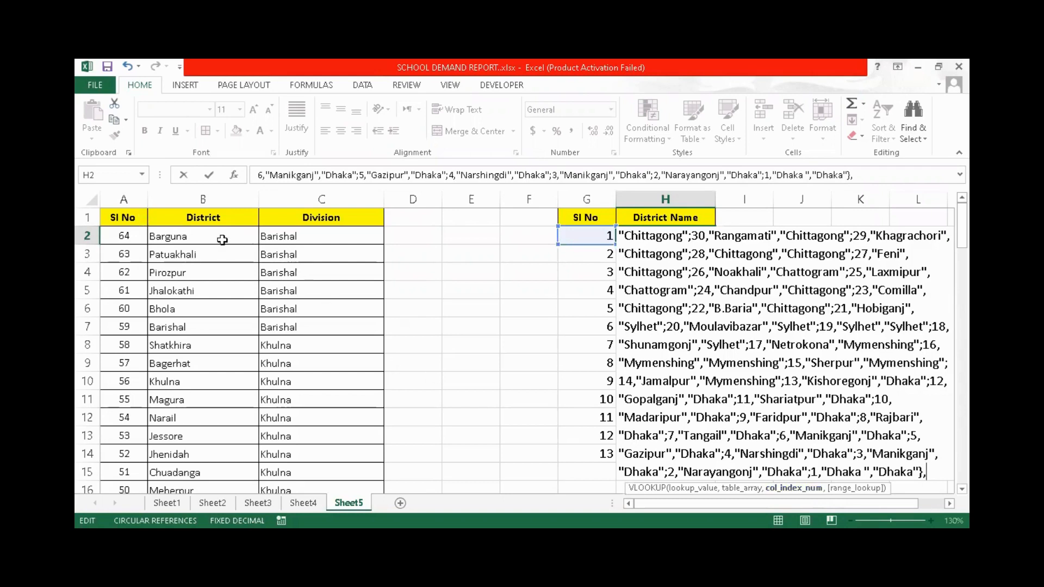
pyautogui.write('2,0')
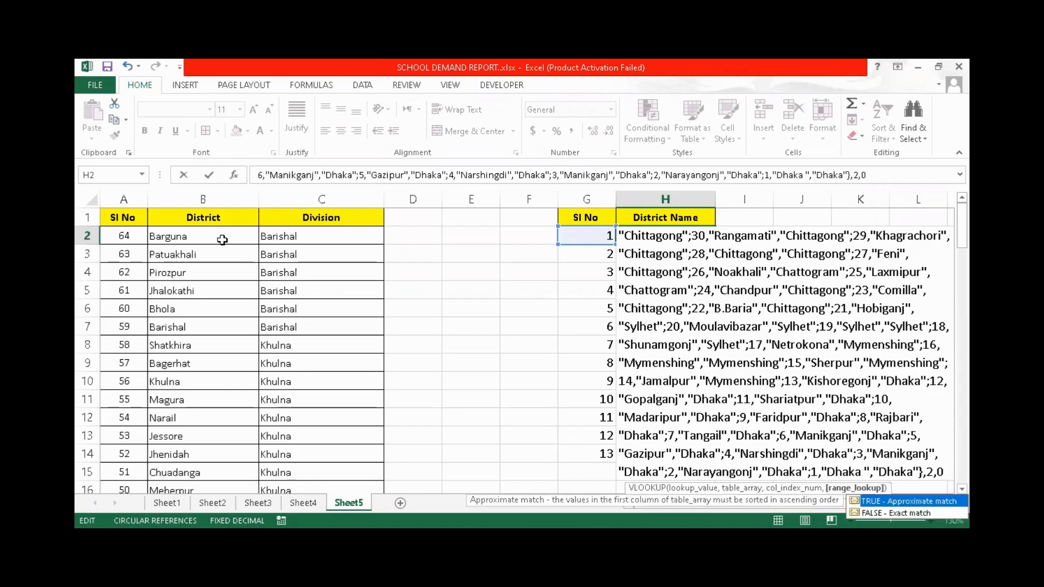
pyautogui.press('Return')
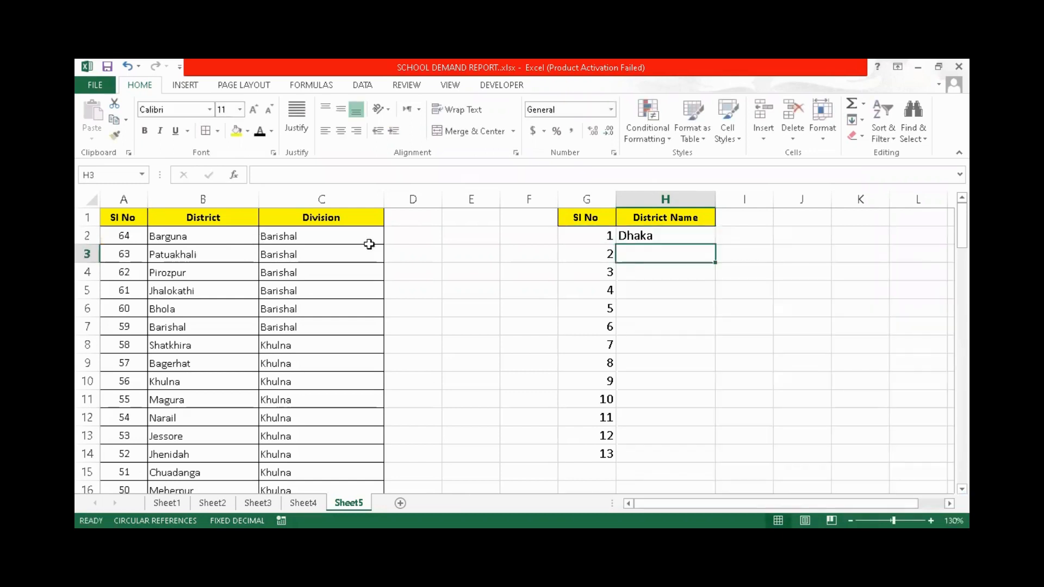
# Fill the VLOOKUP with the embedded array values from H2 down to H14.
pyautogui.click(661, 330)
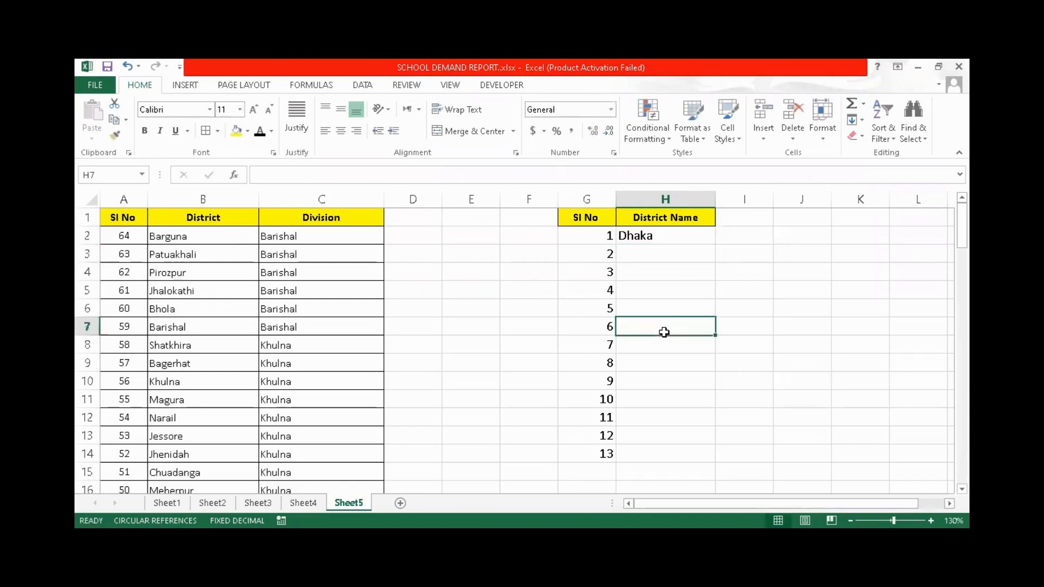
pyautogui.click(610, 235)
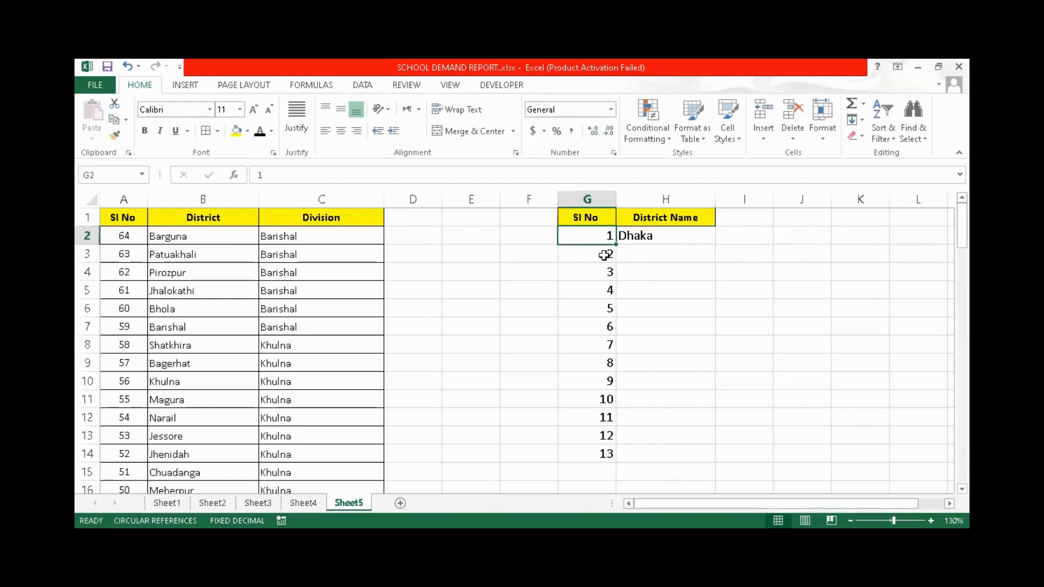
pyautogui.click(669, 240)
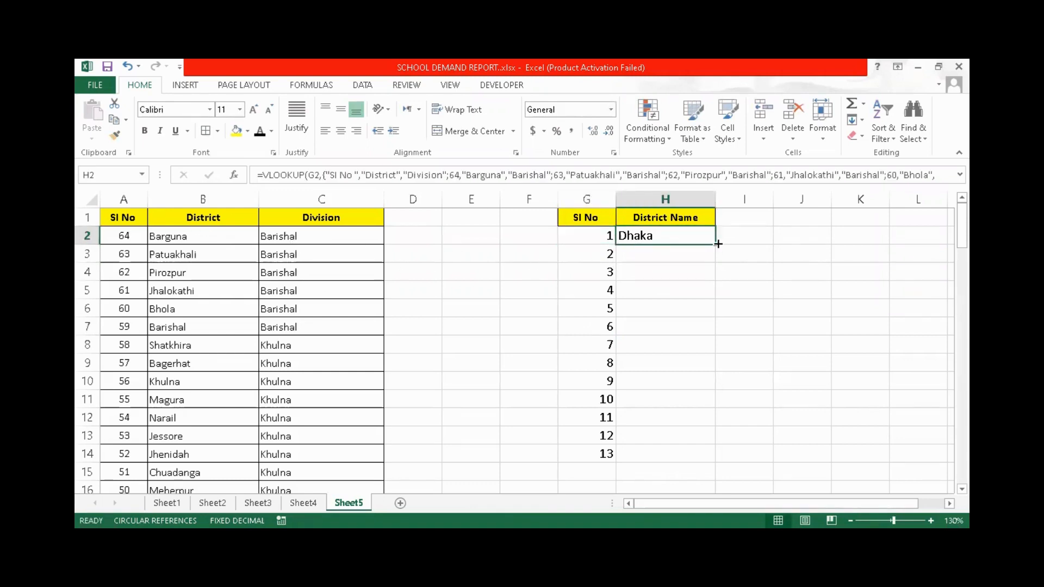
pyautogui.moveTo(715, 245); pyautogui.dragTo(744, 455)
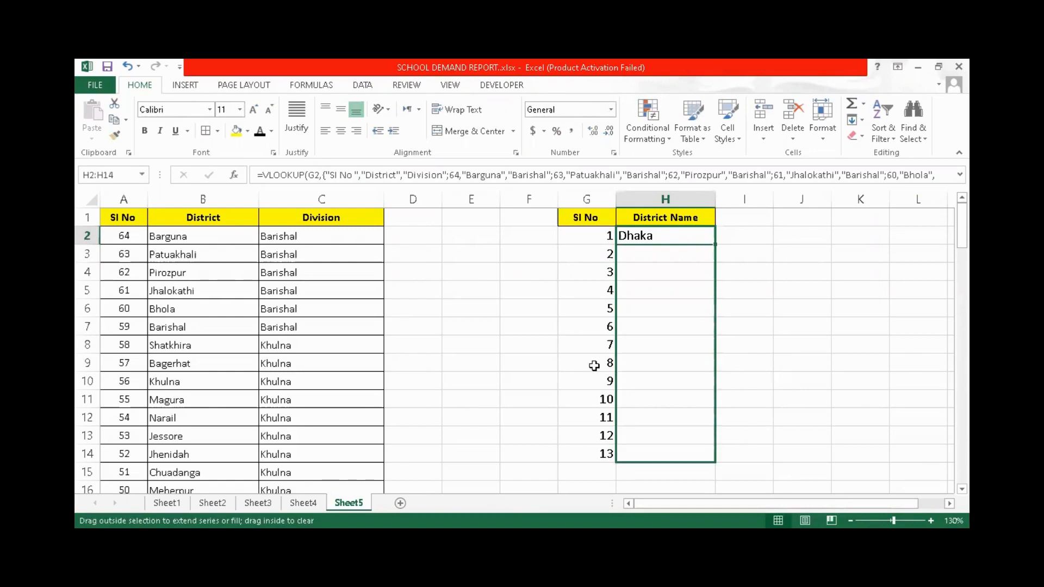
# Delete source table columns A to C from Sheet5 while keeping the serial number and district name columns.
pyautogui.click(552, 348)
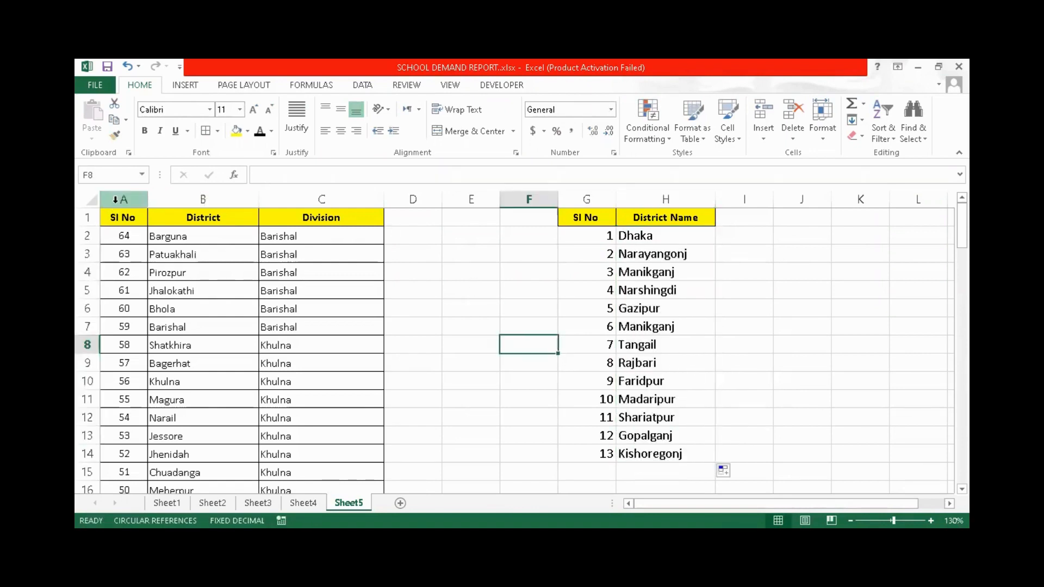
pyautogui.click(119, 200)
pyautogui.keyDown('shift'); pyautogui.click(314, 202); pyautogui.keyUp('shift')
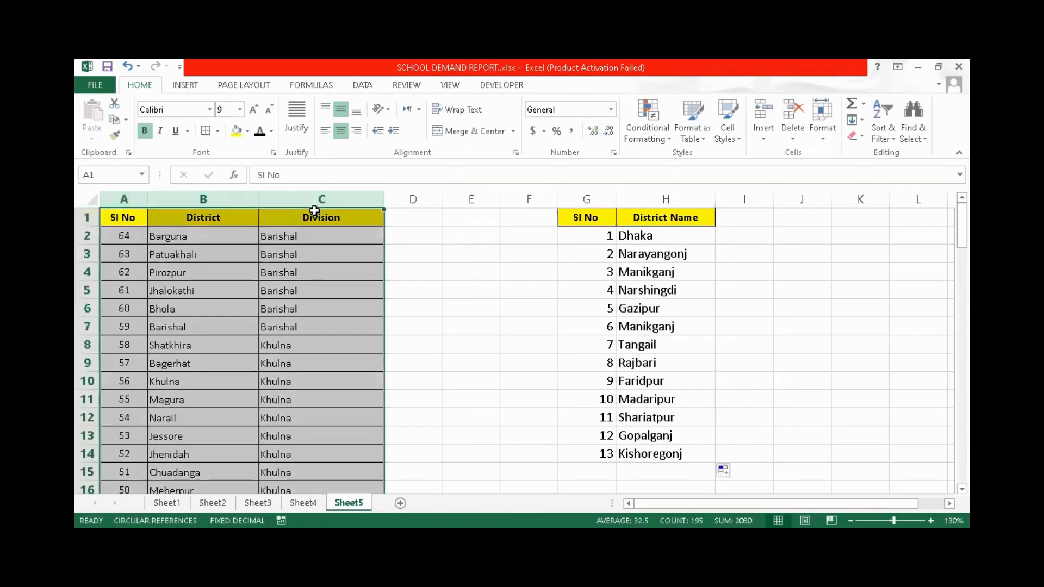
pyautogui.rightClick(316, 213)
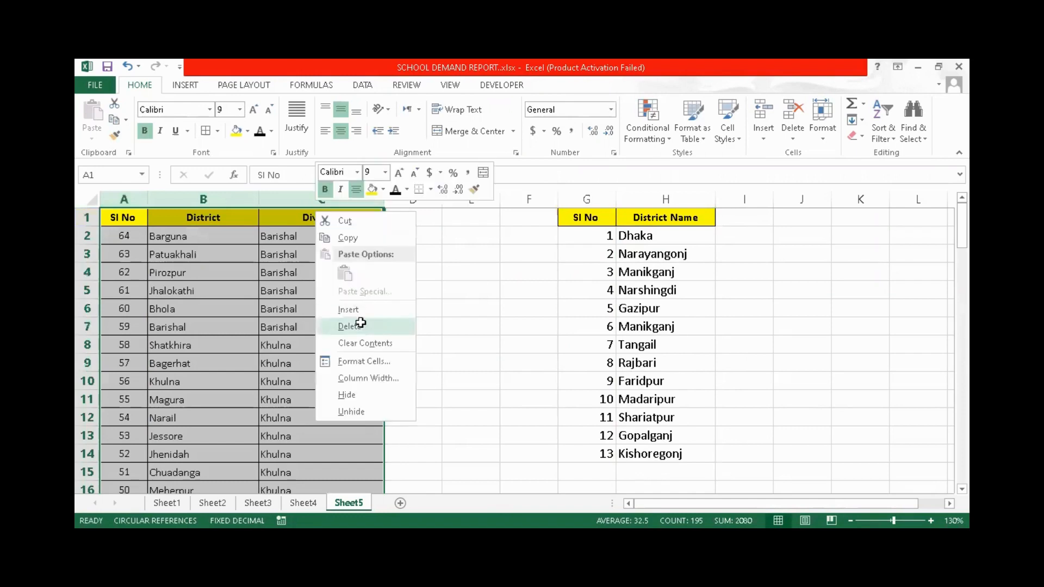
pyautogui.click(361, 325)
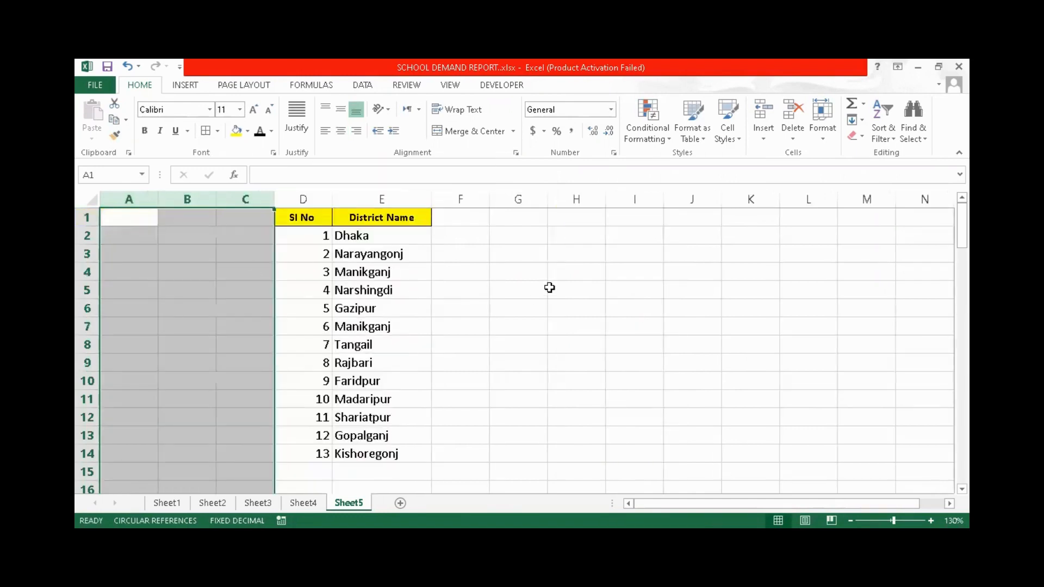
# Test the lookup by entering serial numbers 55, 54 and 40 in cells D2, D3 and D4.
pyautogui.click(314, 238)
pyautogui.write('55')
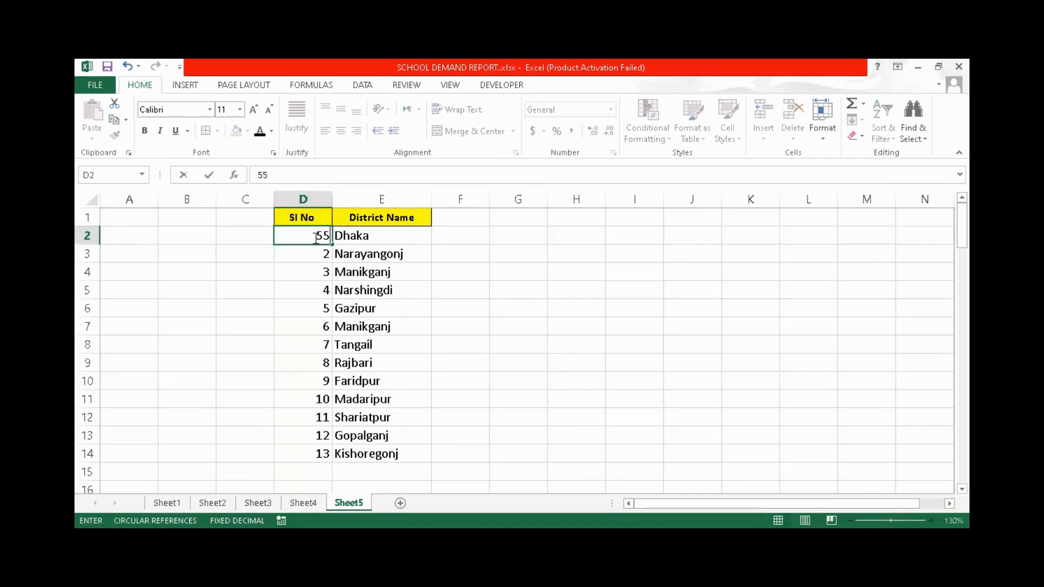
pyautogui.press('Return')
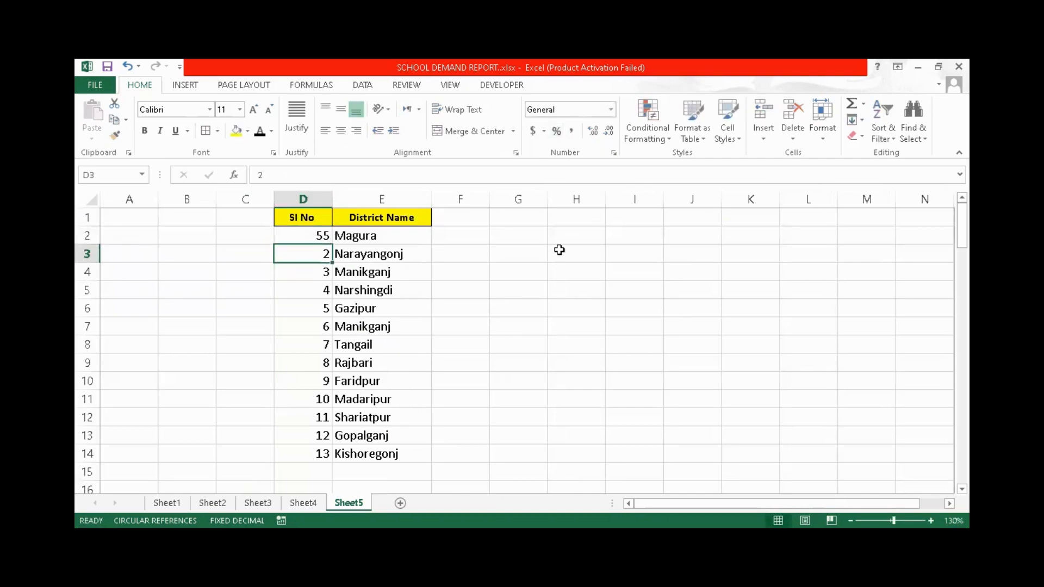
pyautogui.write('54')
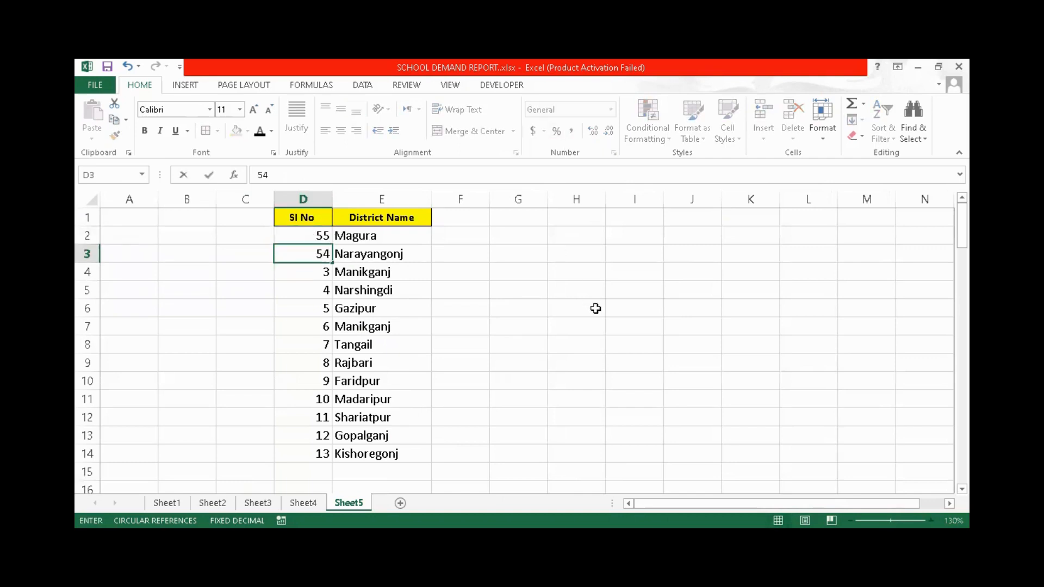
pyautogui.press('Return')
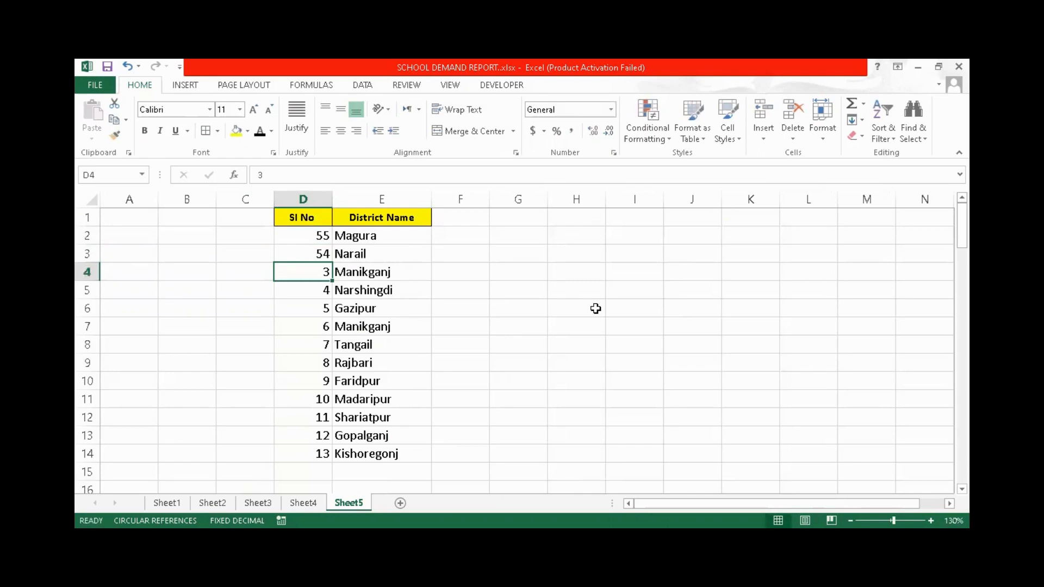
pyautogui.write('40')
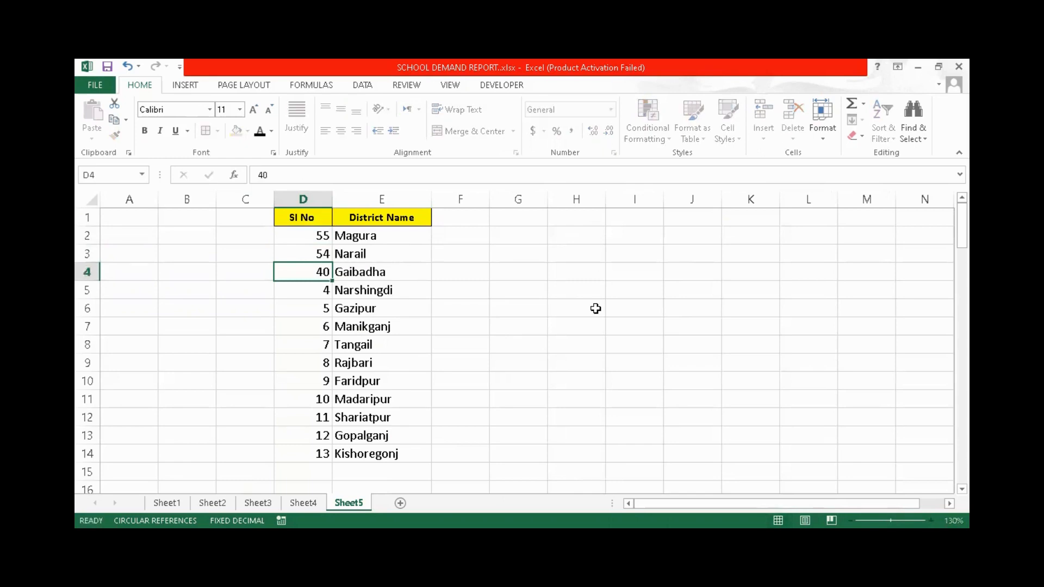
pyautogui.press('Return')
pyautogui.click(534, 343)
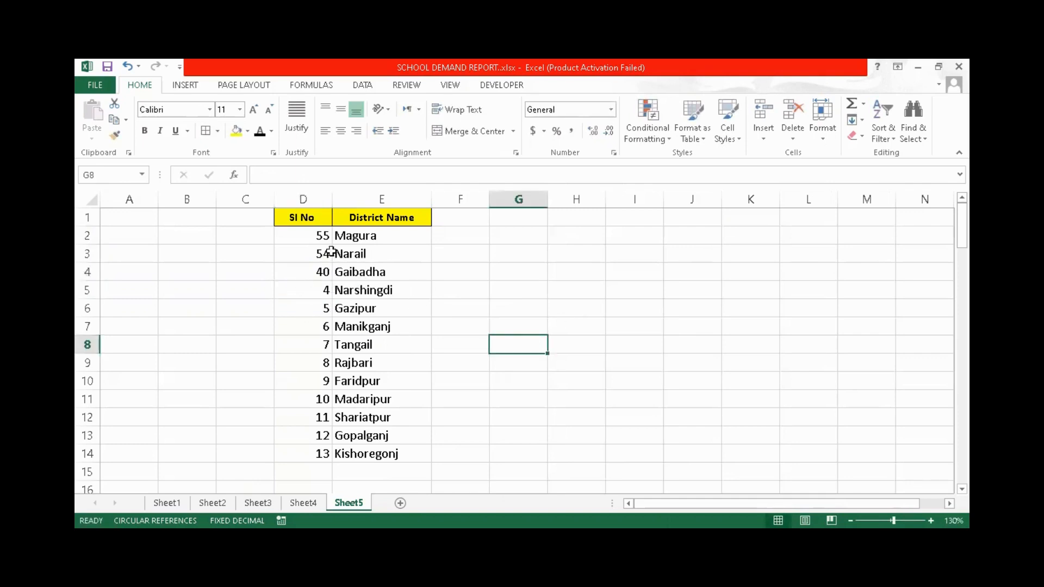
# Set the serial numbers in D2, D3 and D4 back to 1, 2 and 3.
pyautogui.click(317, 240)
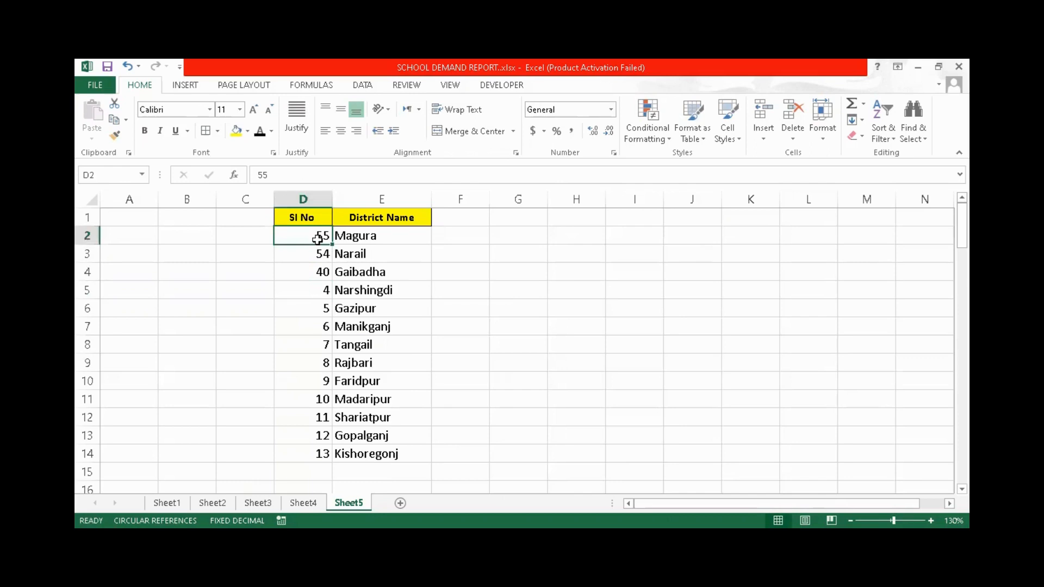
pyautogui.write('1')
pyautogui.press('Return')
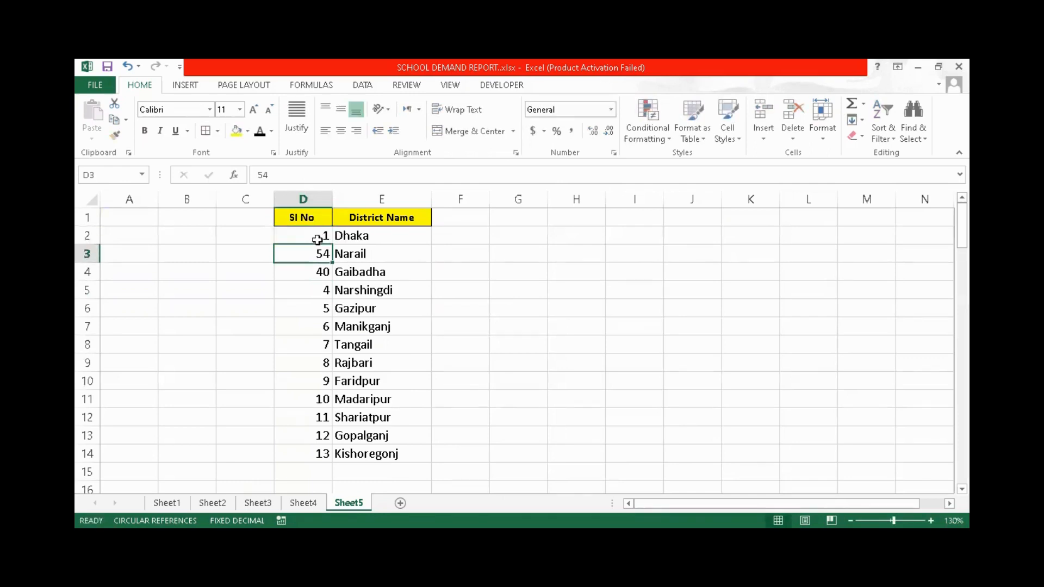
pyautogui.write('2')
pyautogui.press('Return')
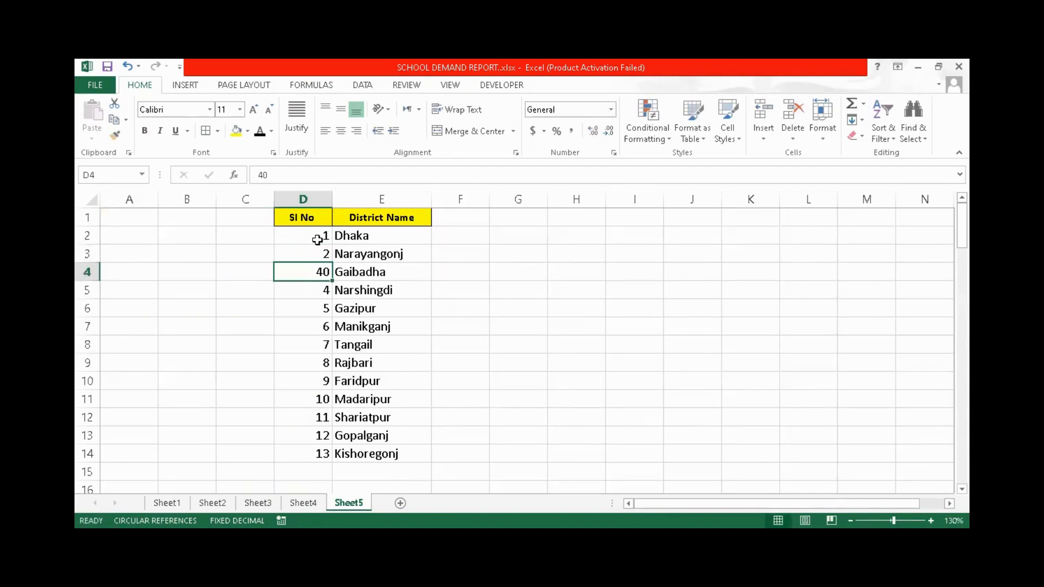
pyautogui.write('3')
pyautogui.press('Return')
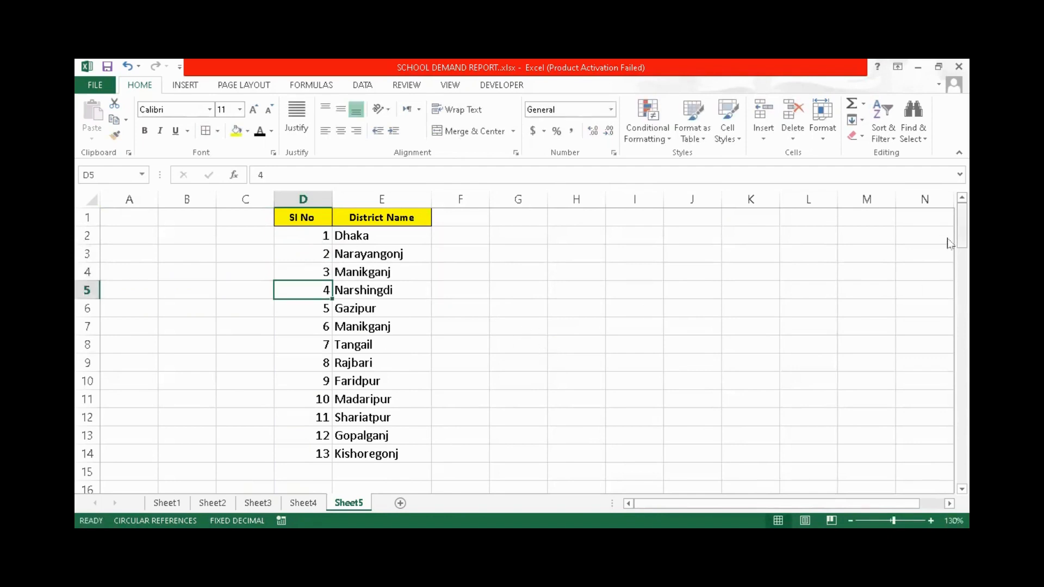
# Extend the serial number series in column D down to 61 in D62.
pyautogui.moveTo(948, 243)
pyautogui.mouseDown()
pyautogui.moveTo(950, 266)
pyautogui.moveTo(949, 256)
pyautogui.mouseUp()
pyautogui.scroll(2, 520, 328)
pyautogui.click(329, 241)
pyautogui.moveTo(329, 241); pyautogui.dragTo(403, 202)
# Fill the District Name VLOOKUP formula from E2 down to E64.
pyautogui.click(403, 199)
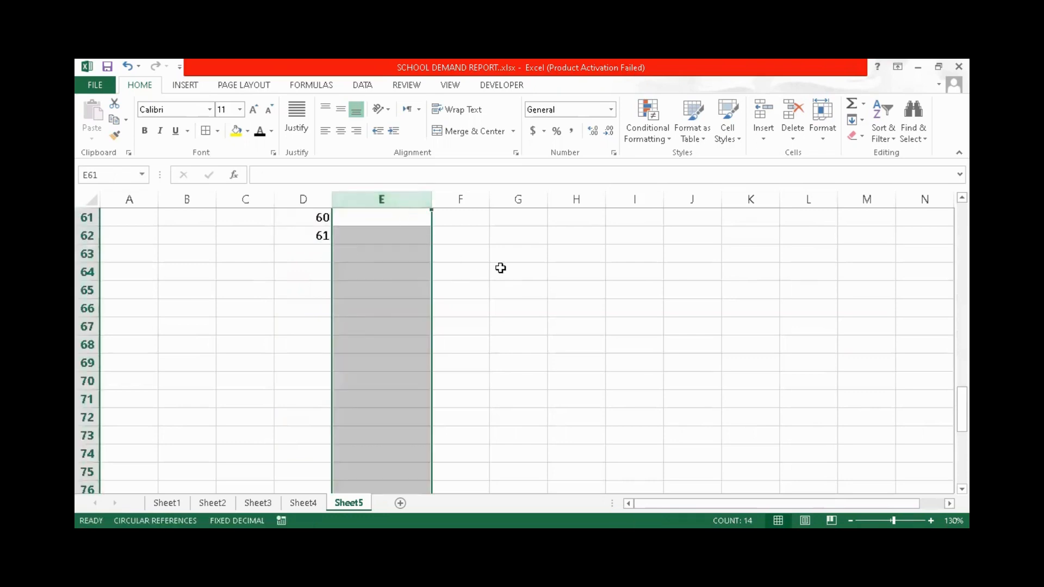
pyautogui.scroll(20, 500, 269)
pyautogui.click(516, 305)
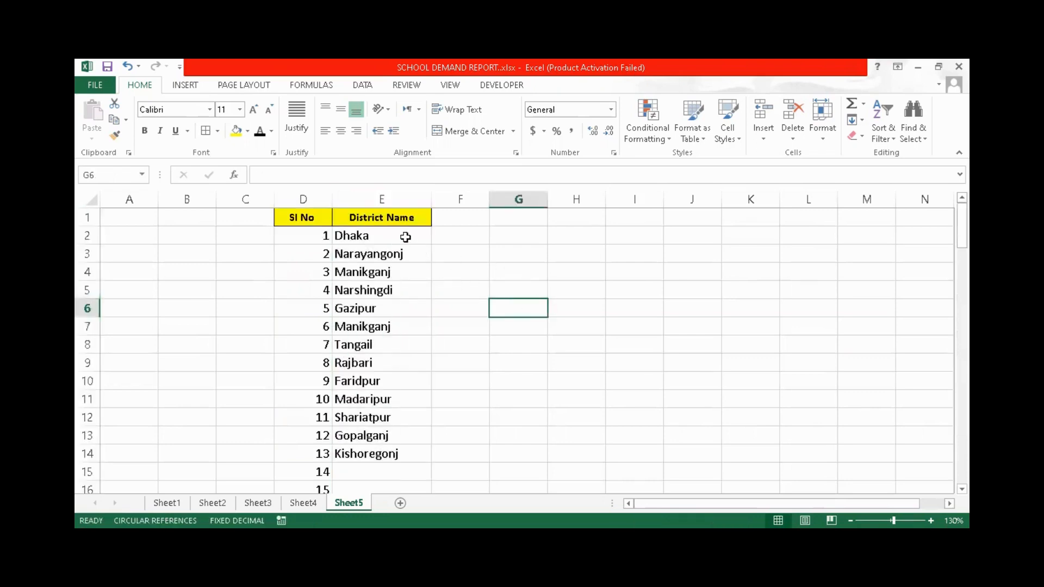
pyautogui.moveTo(406, 236); pyautogui.dragTo(439, 392)
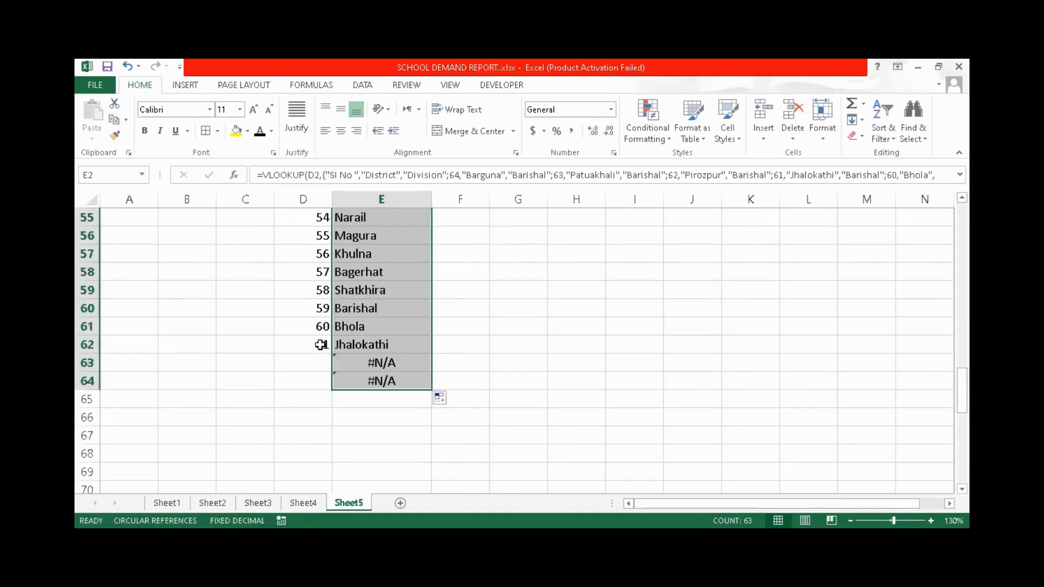
# Continue the serial number series to 64 in D65 and fill the lookup formula from E64 into E65.
pyautogui.moveTo(323, 327); pyautogui.dragTo(337, 407)
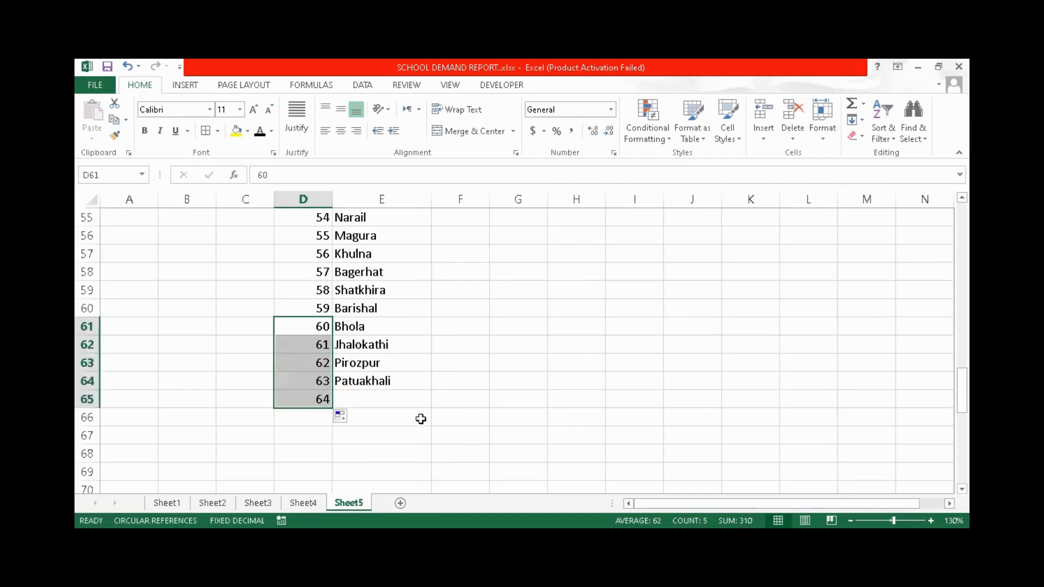
pyautogui.click(411, 386)
pyautogui.moveTo(431, 390); pyautogui.dragTo(434, 405)
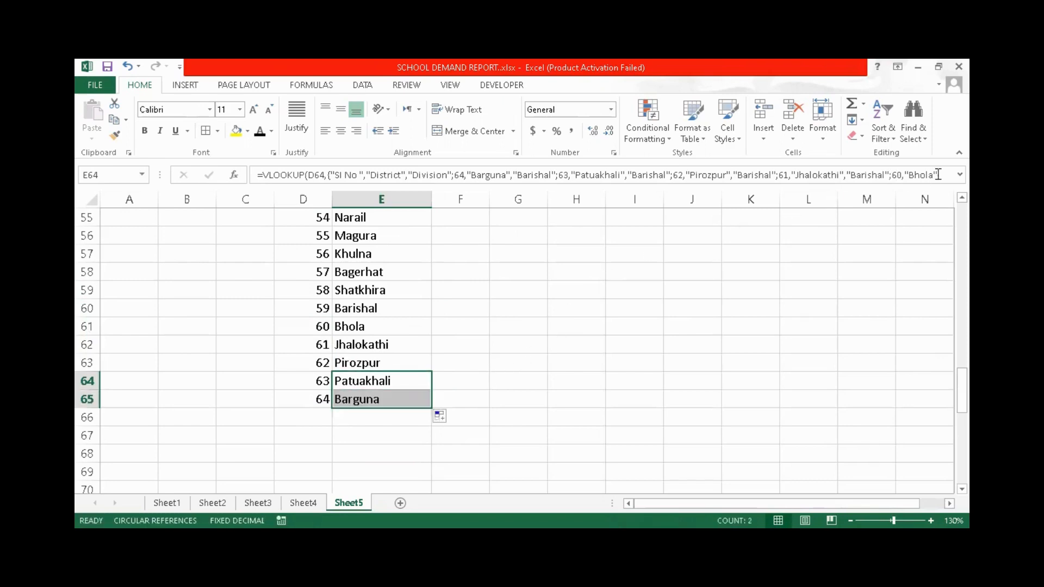
# Enter serial number 55 in D2 to check the district lookup without the source table.
pyautogui.scroll(18, 527, 352)
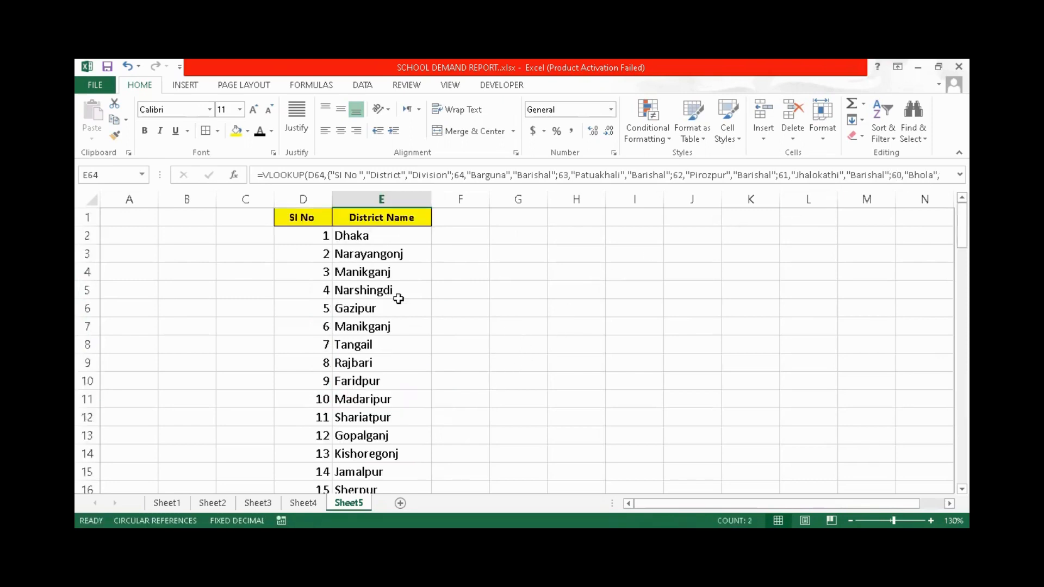
pyautogui.click(321, 244)
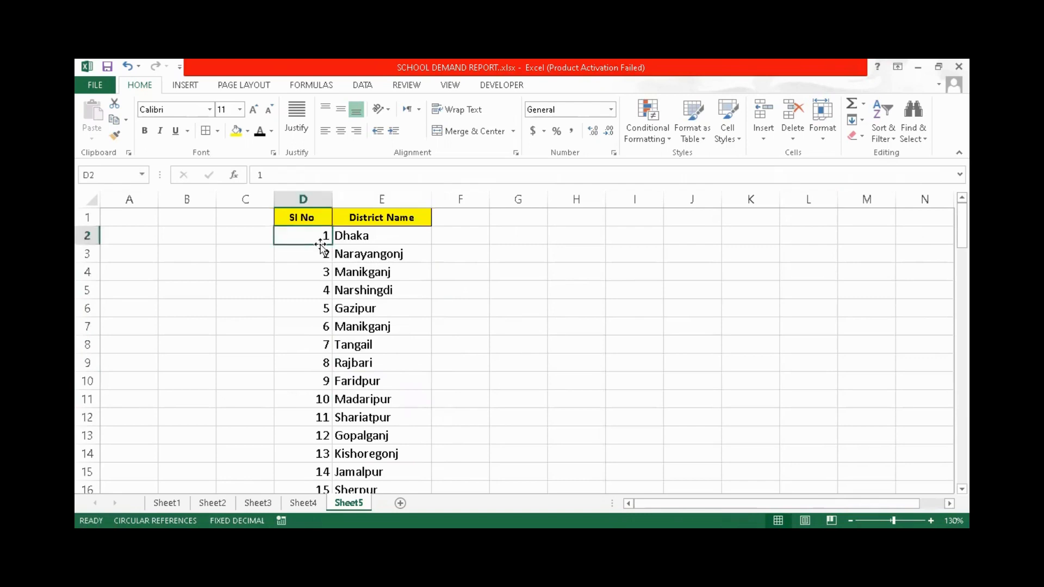
pyautogui.write('55')
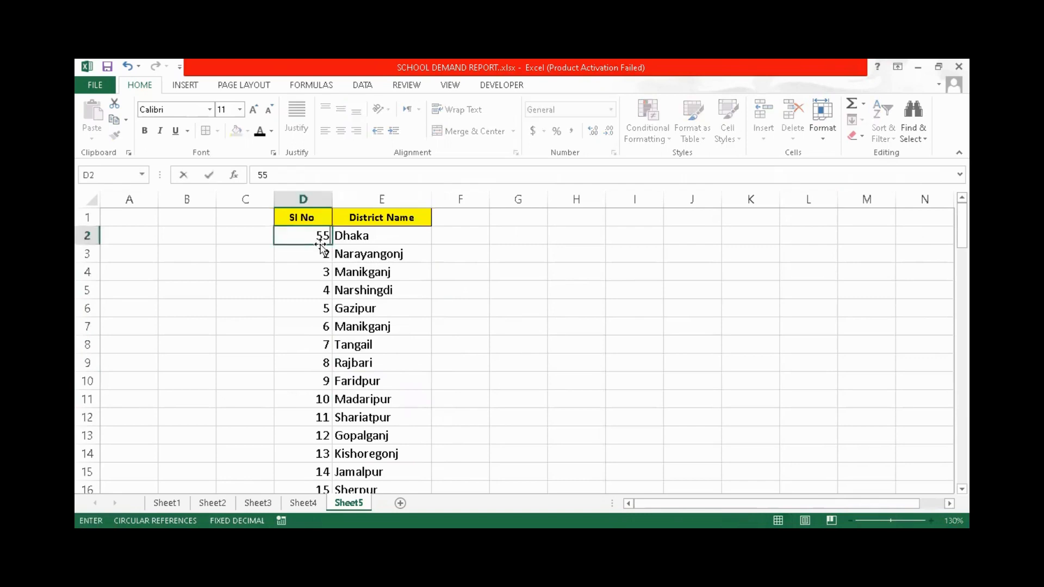
pyautogui.press('Return')
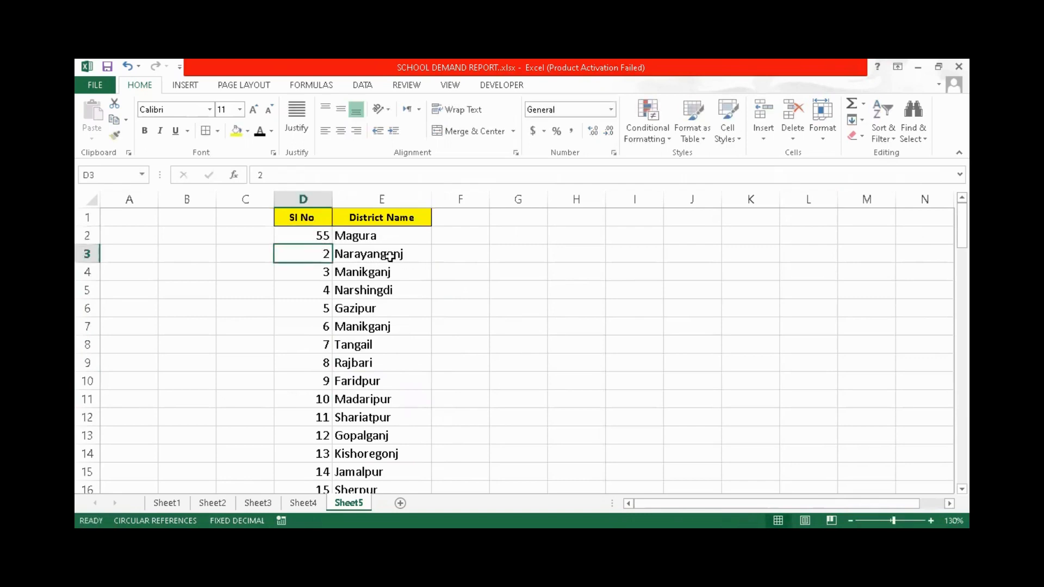